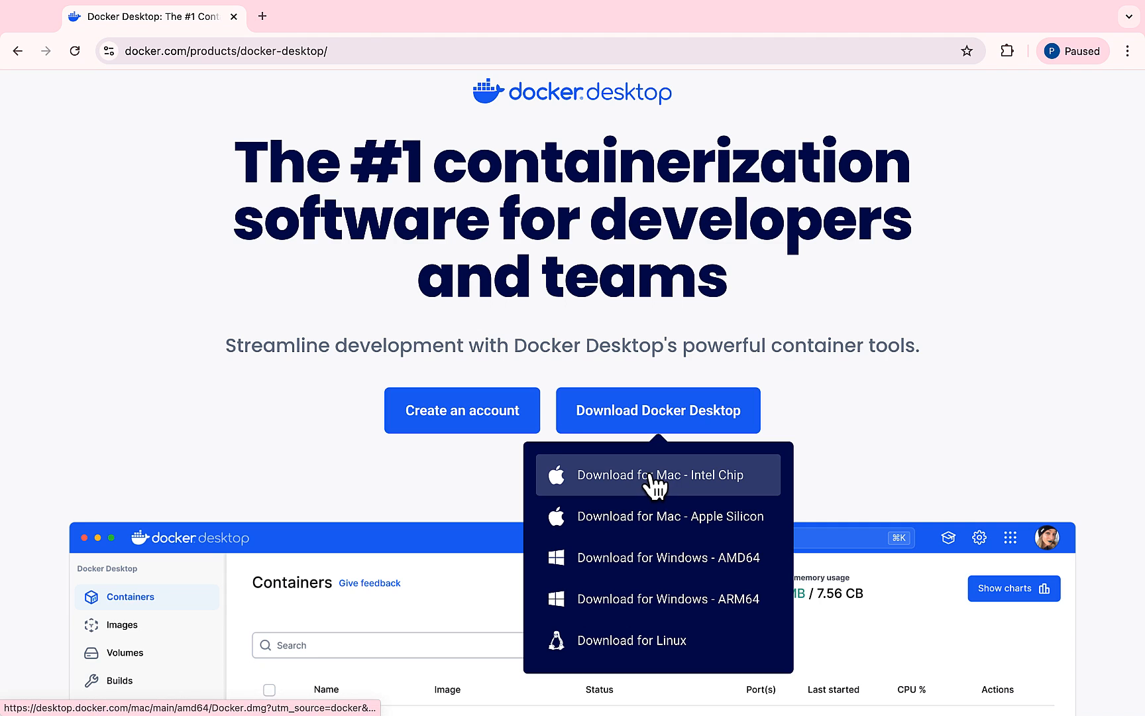
Step: Download Docker Desktop for Mac with Intel chip and install it from Docker.dmg into the Applications folder
click(656, 484)
scroll(926, 411, down, 15)
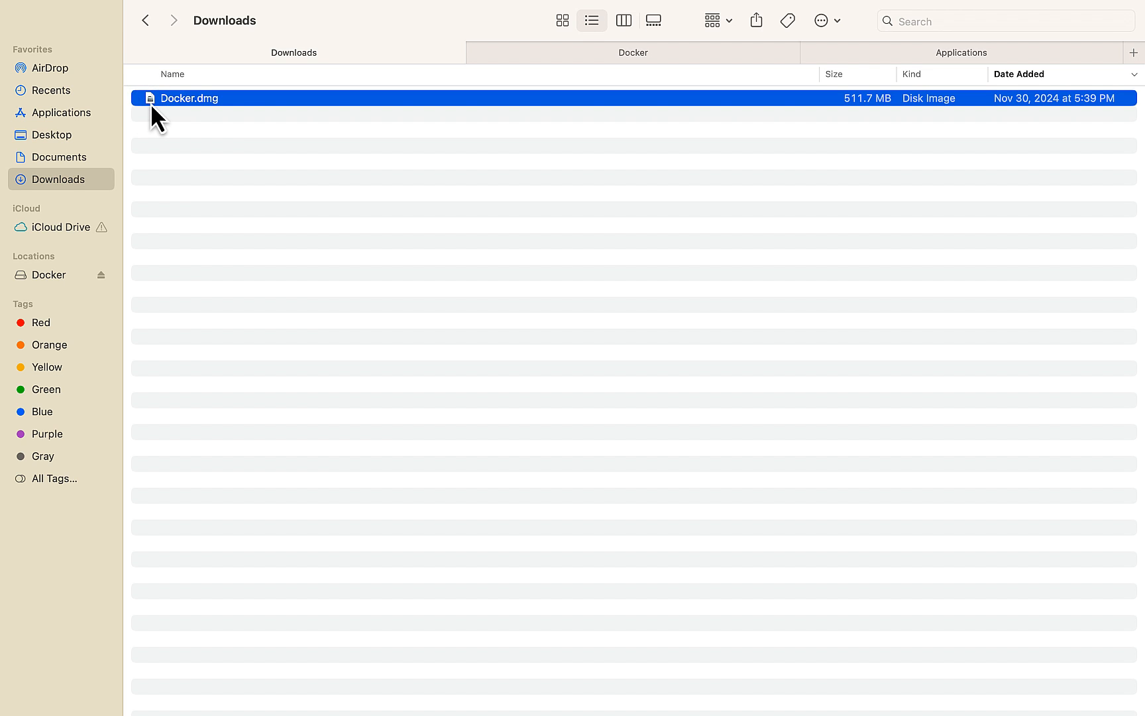
double_click(150, 104)
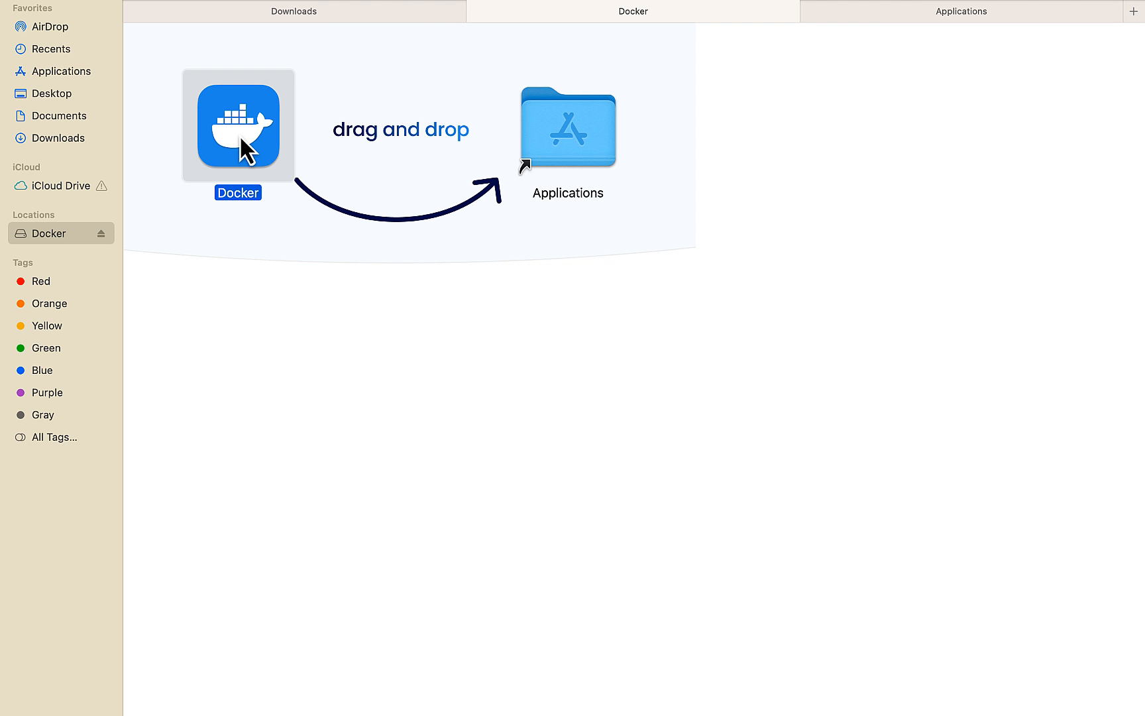
drag(241, 159, 581, 149)
Step: Find the installed Docker application with a system search for docker, launch it and approve opening it
key(ctrl+shift+Tab)
key(super+space)
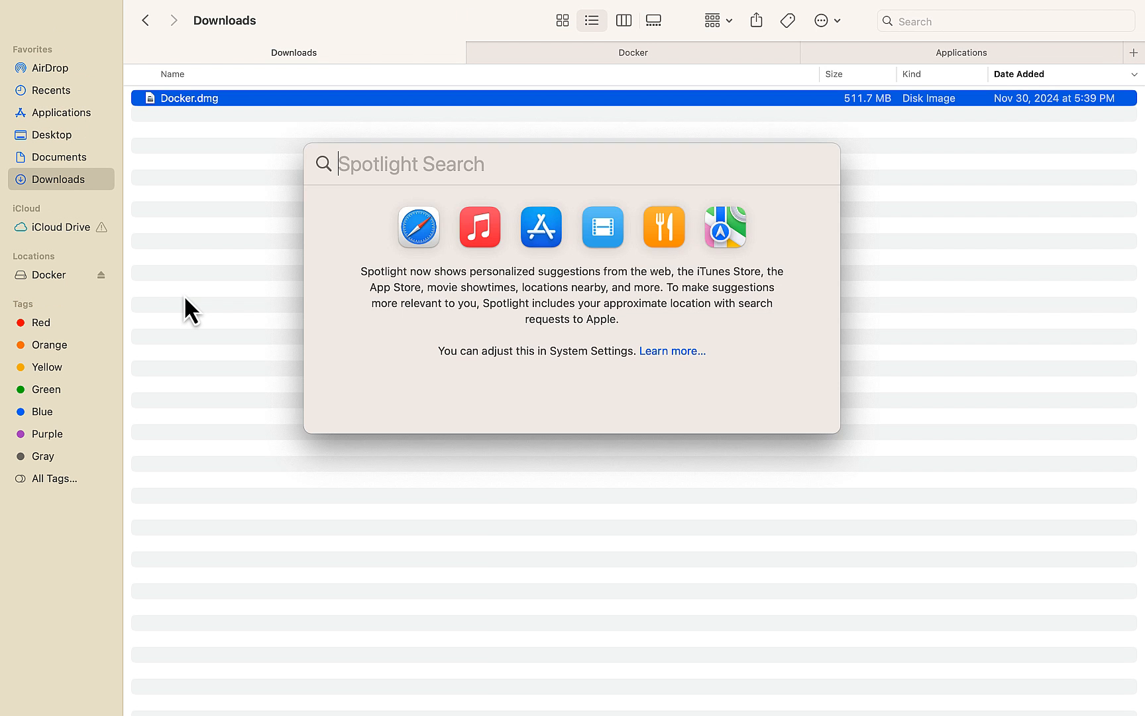
text(docker)
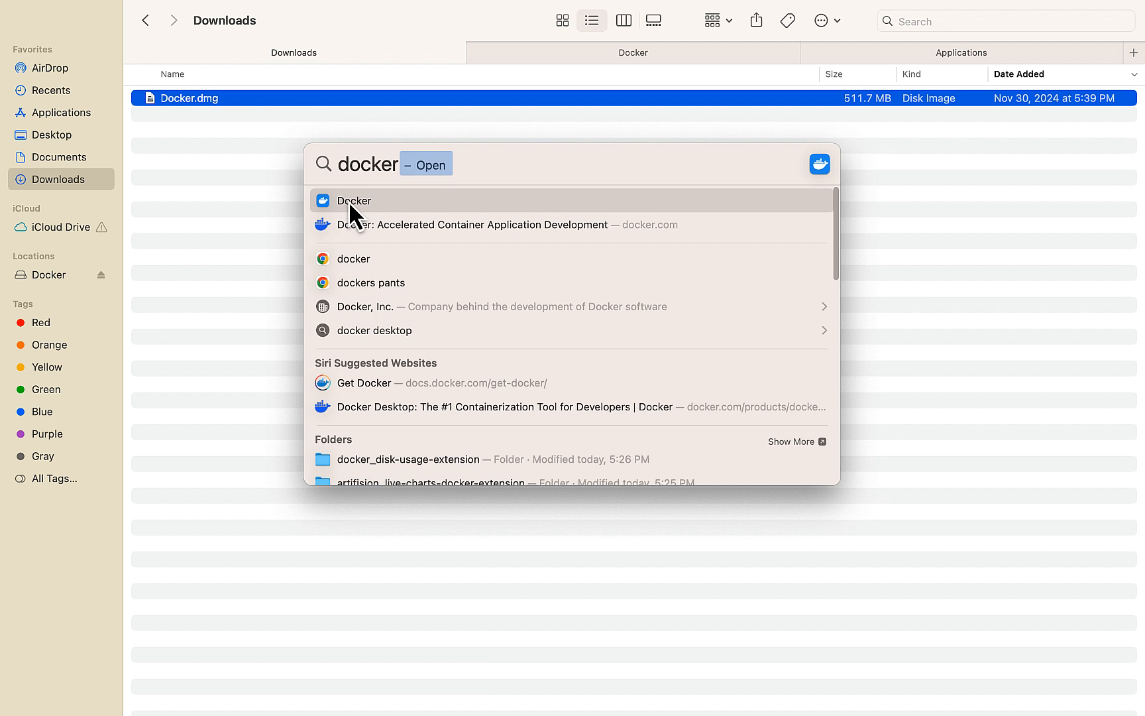
click(348, 200)
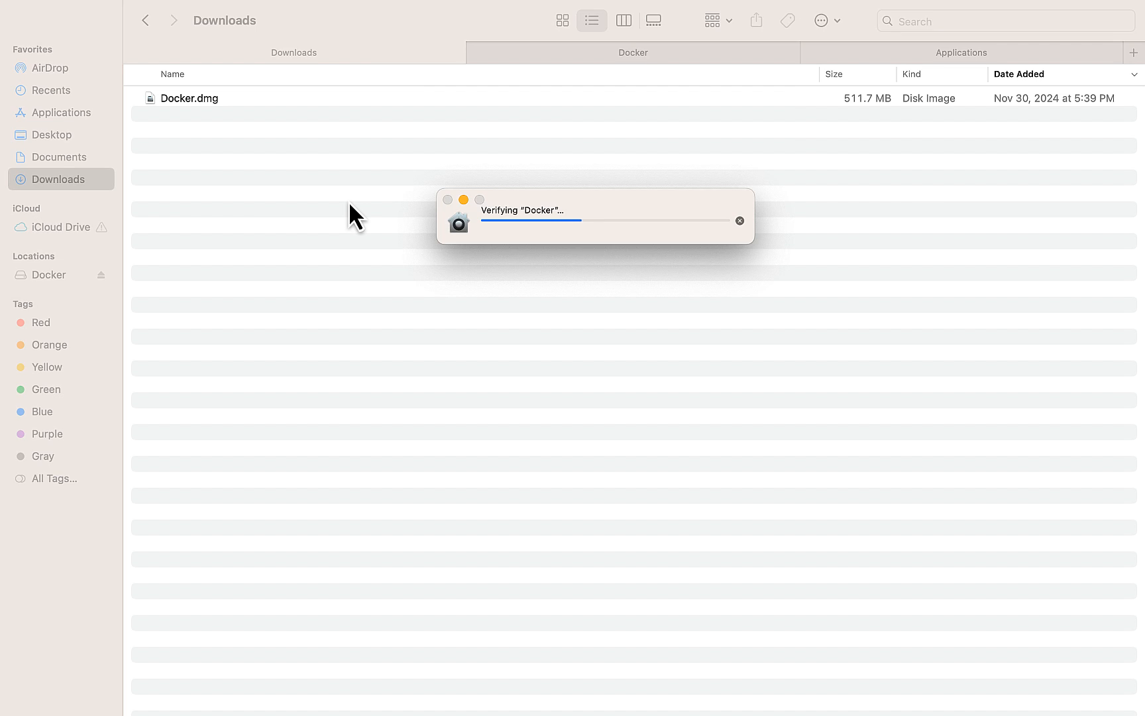
click(619, 323)
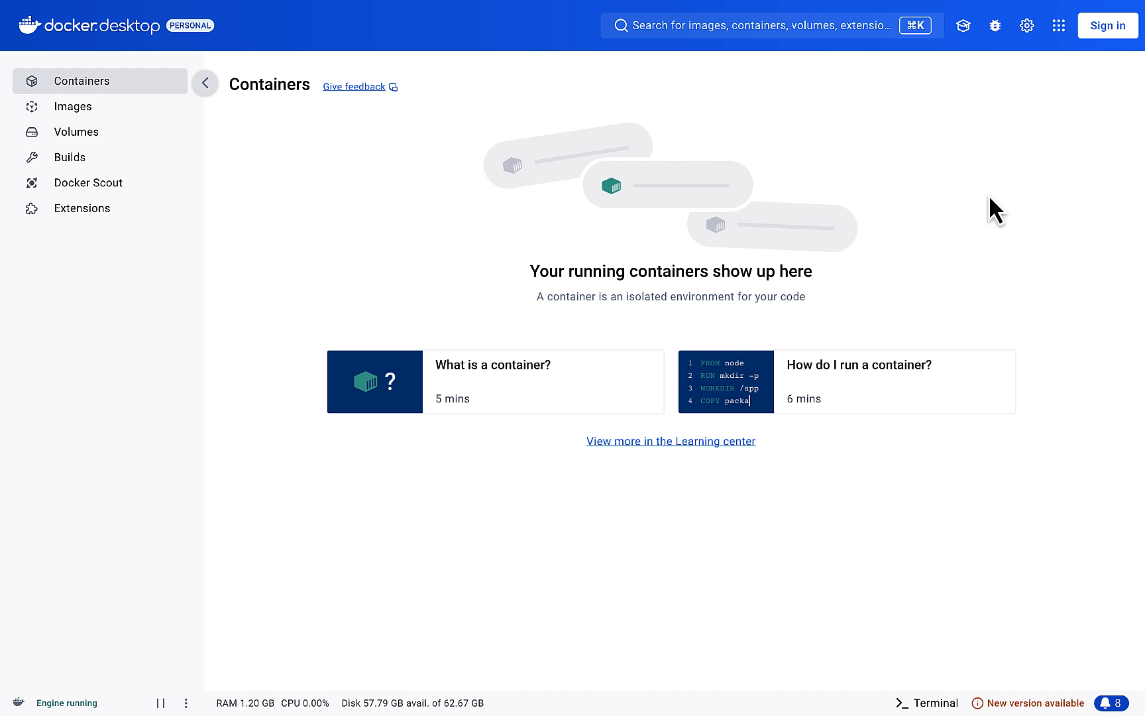
Step: Review the General, Resources, Builders and Docker Engine settings, then close the settings
click(1026, 27)
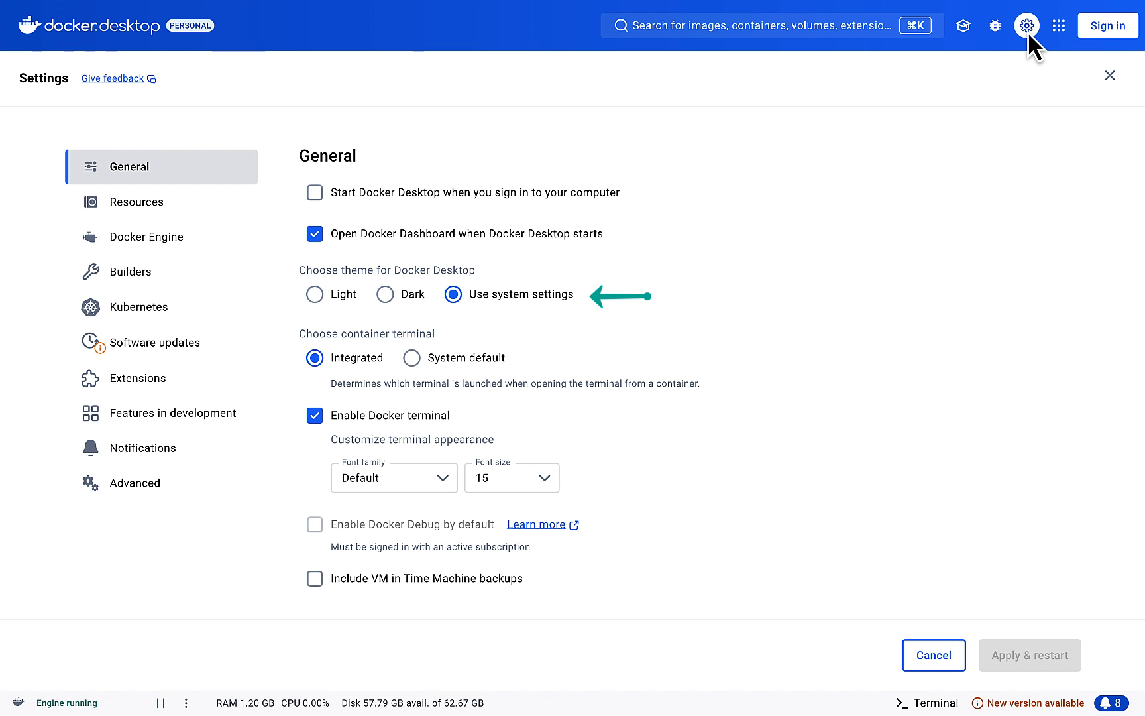
click(153, 212)
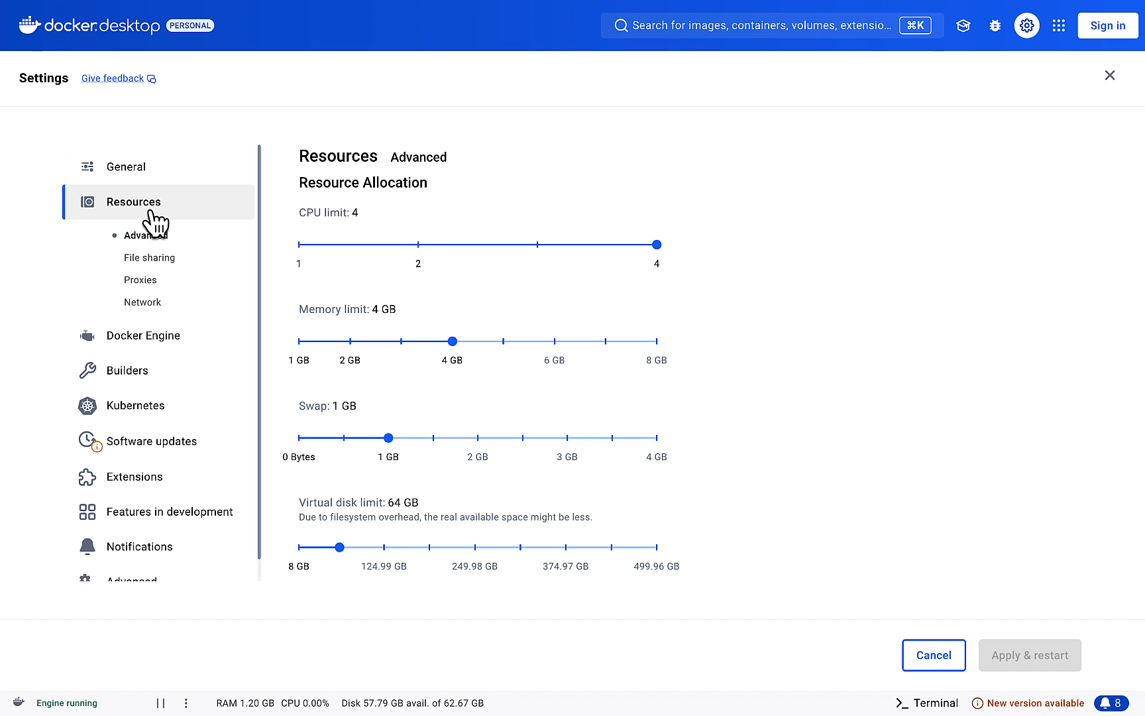
click(127, 370)
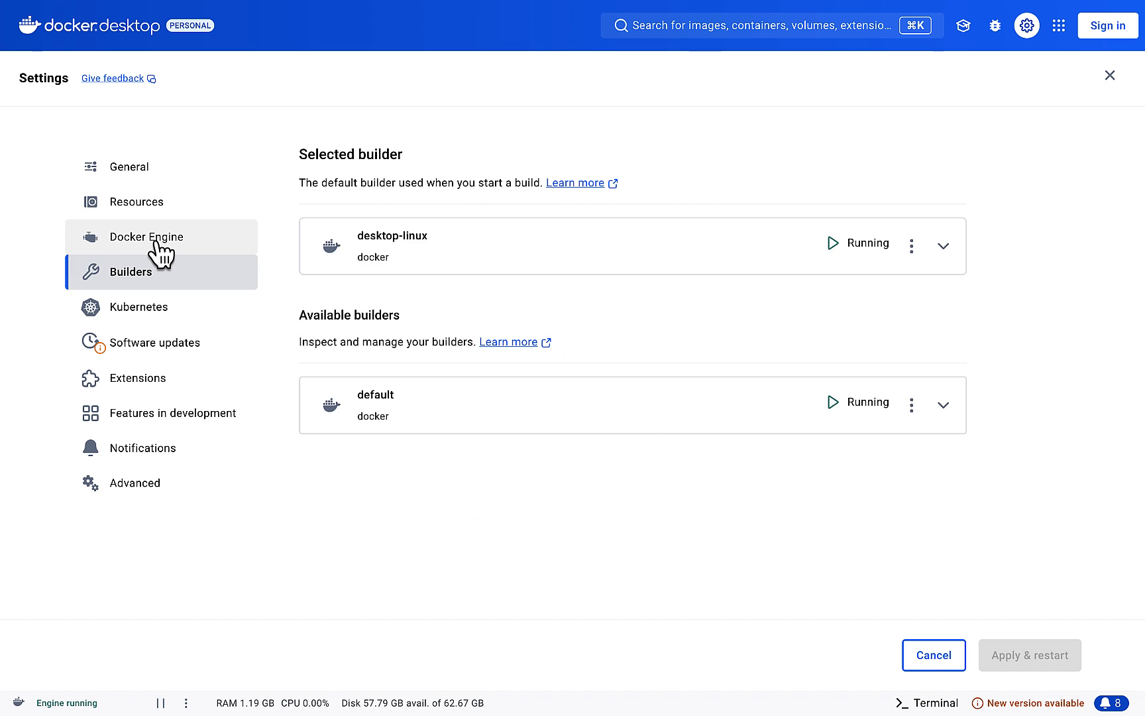
click(159, 249)
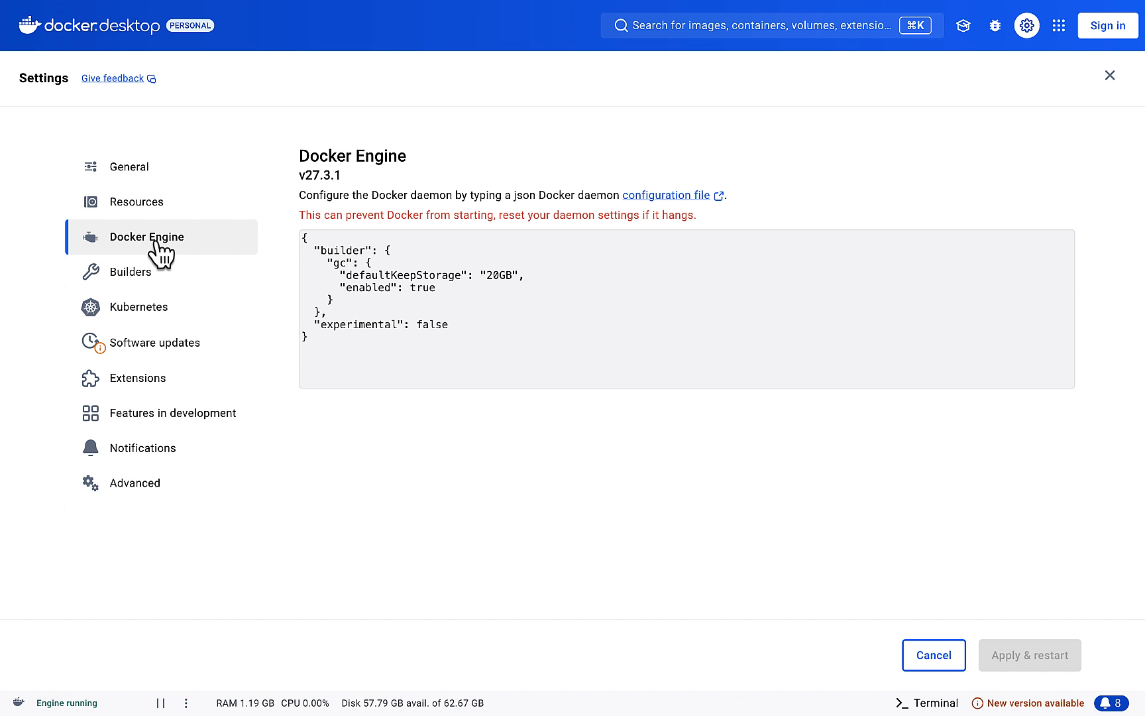
click(148, 211)
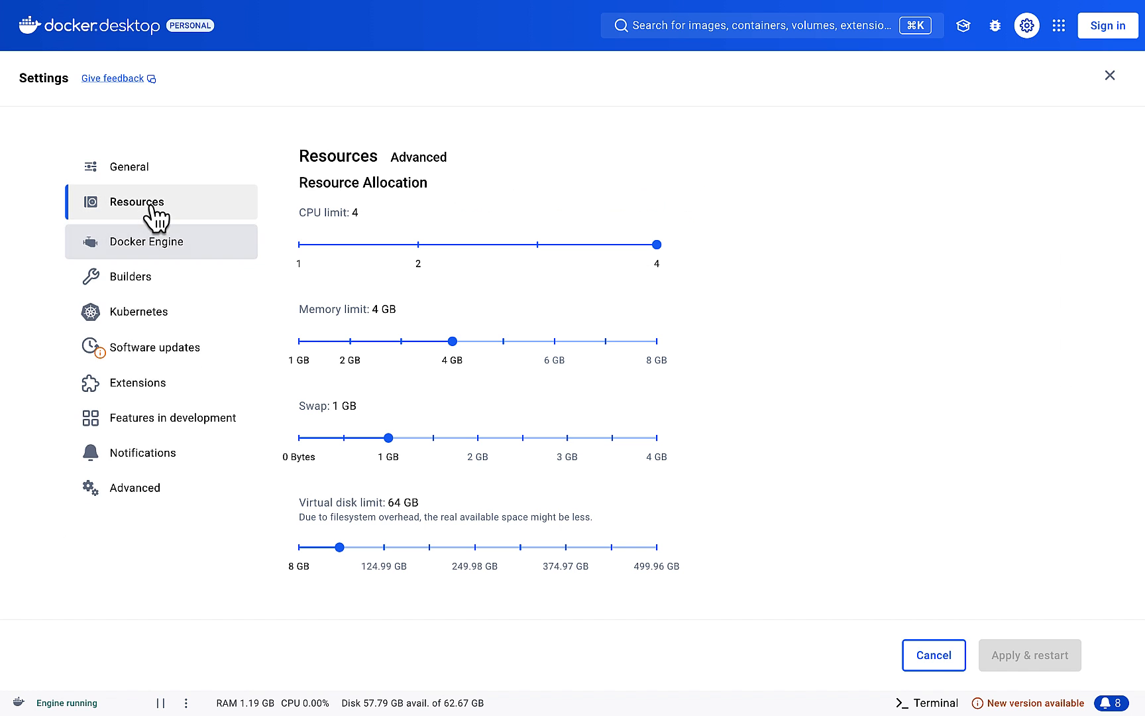
click(1110, 76)
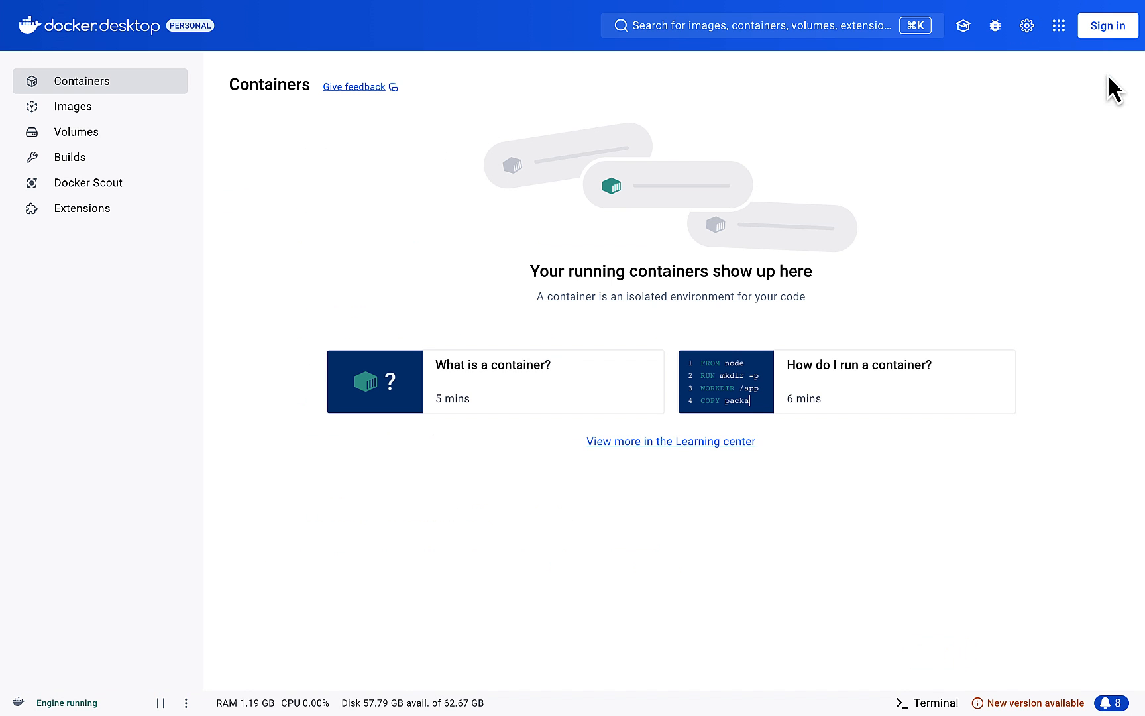
Step: Sign in to Docker Desktop through the browser with the account password, return to the application and dismiss the sign-in notification
key(ctrl+Right)
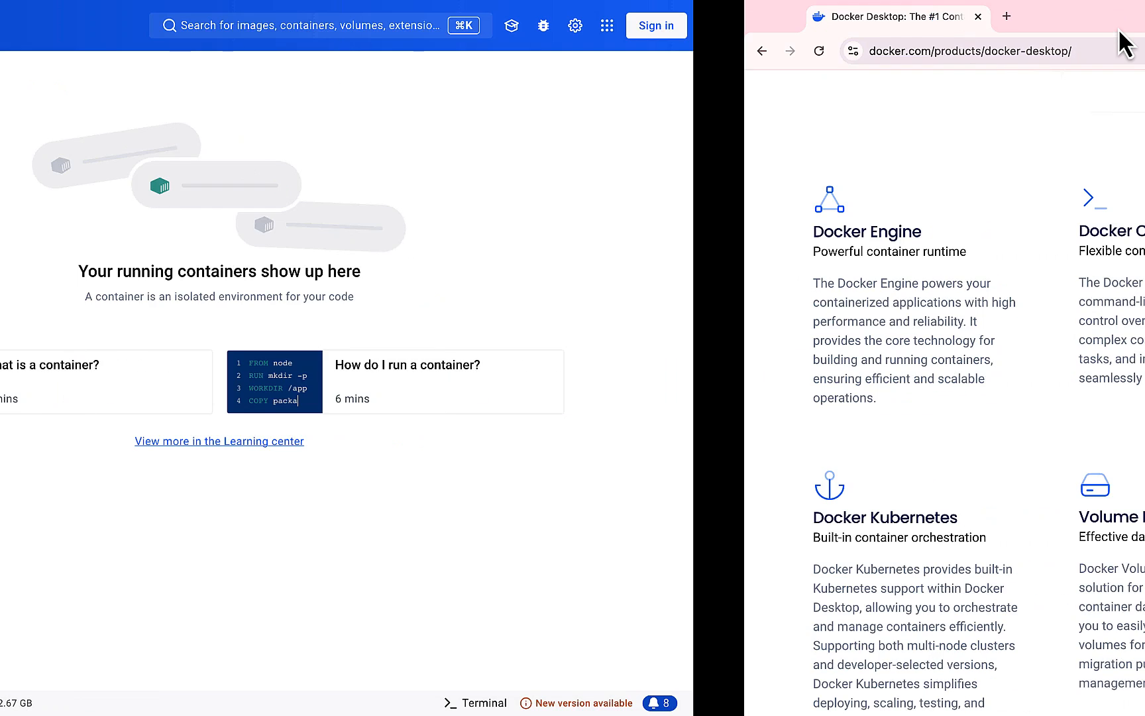
click(573, 403)
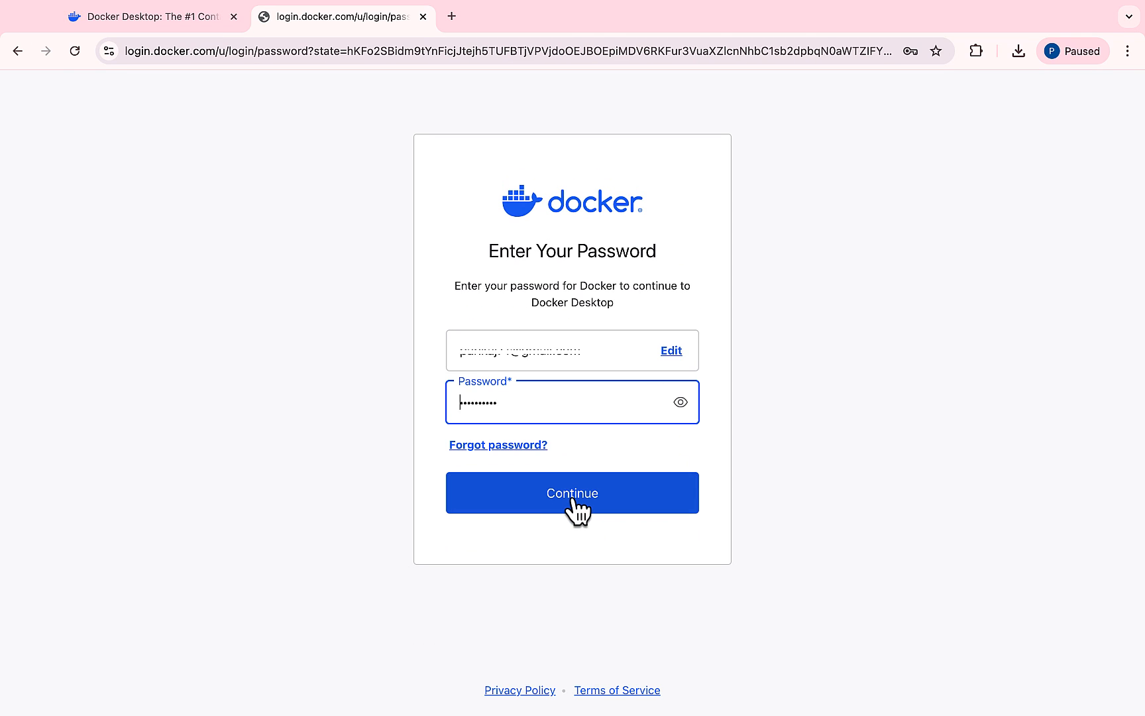
click(574, 503)
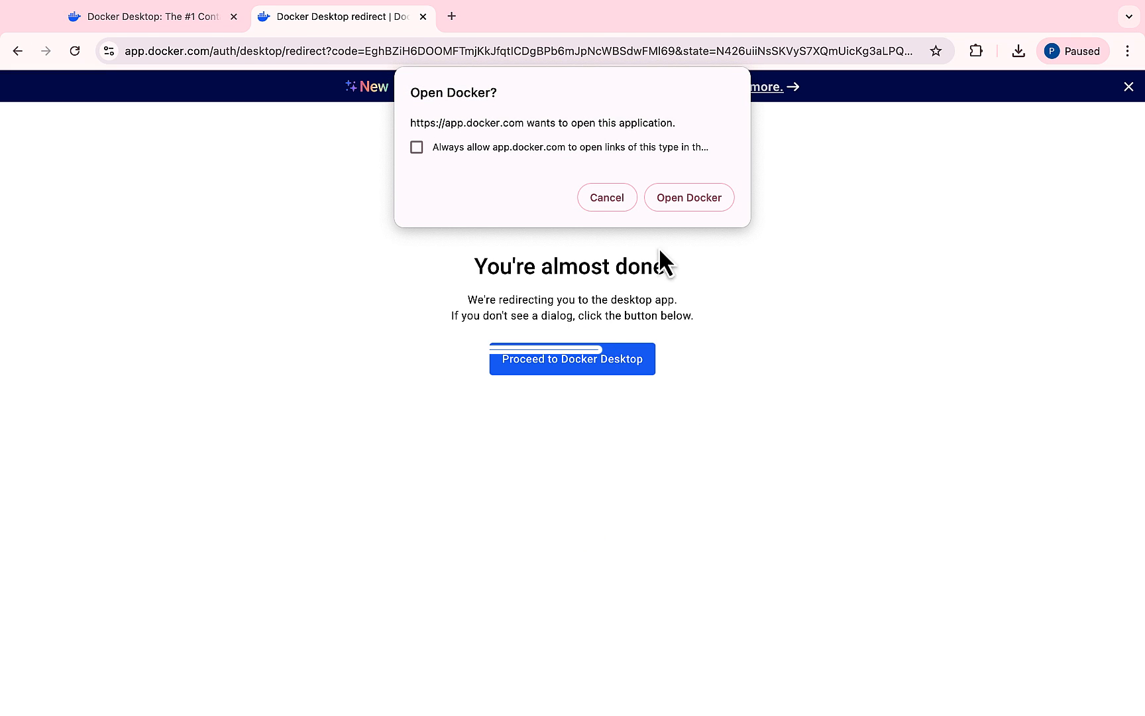
click(682, 197)
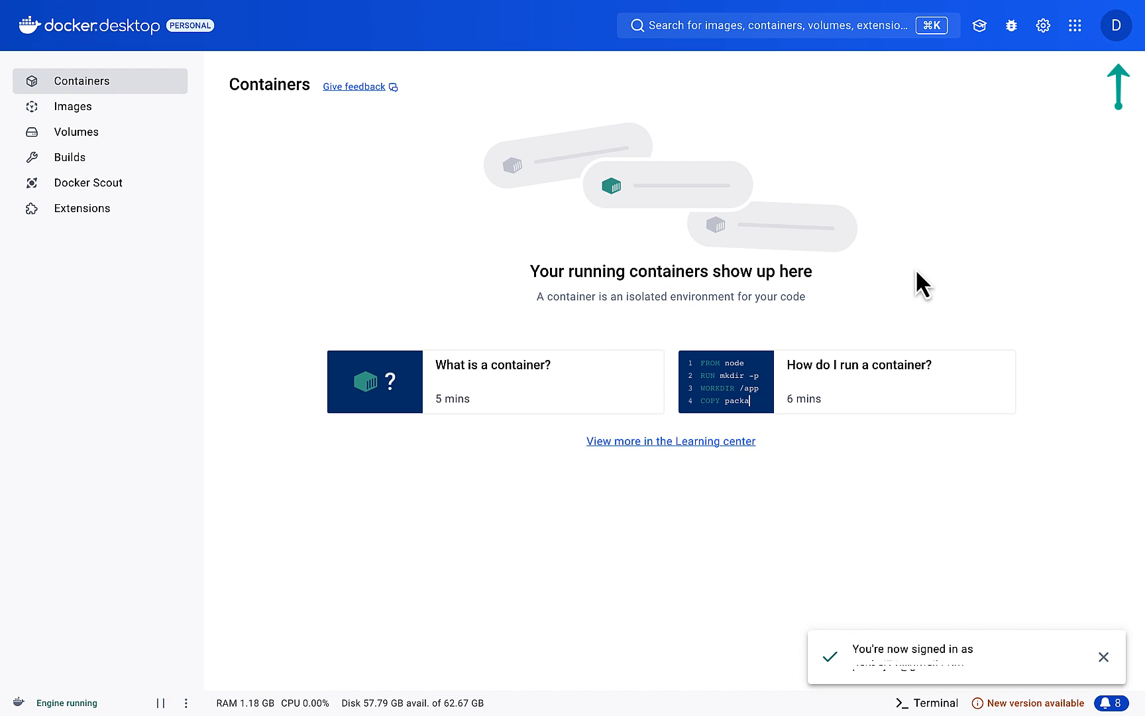
click(1103, 657)
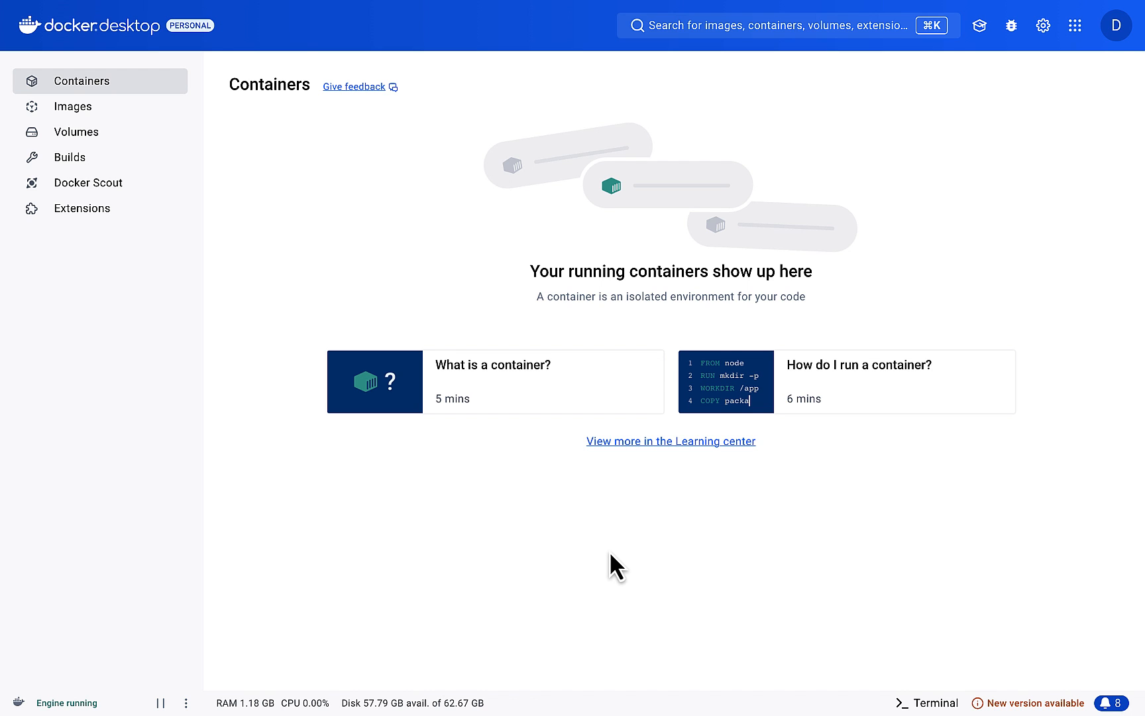
Step: Search for the postgres image from the Images view and pull its latest tag
click(93, 124)
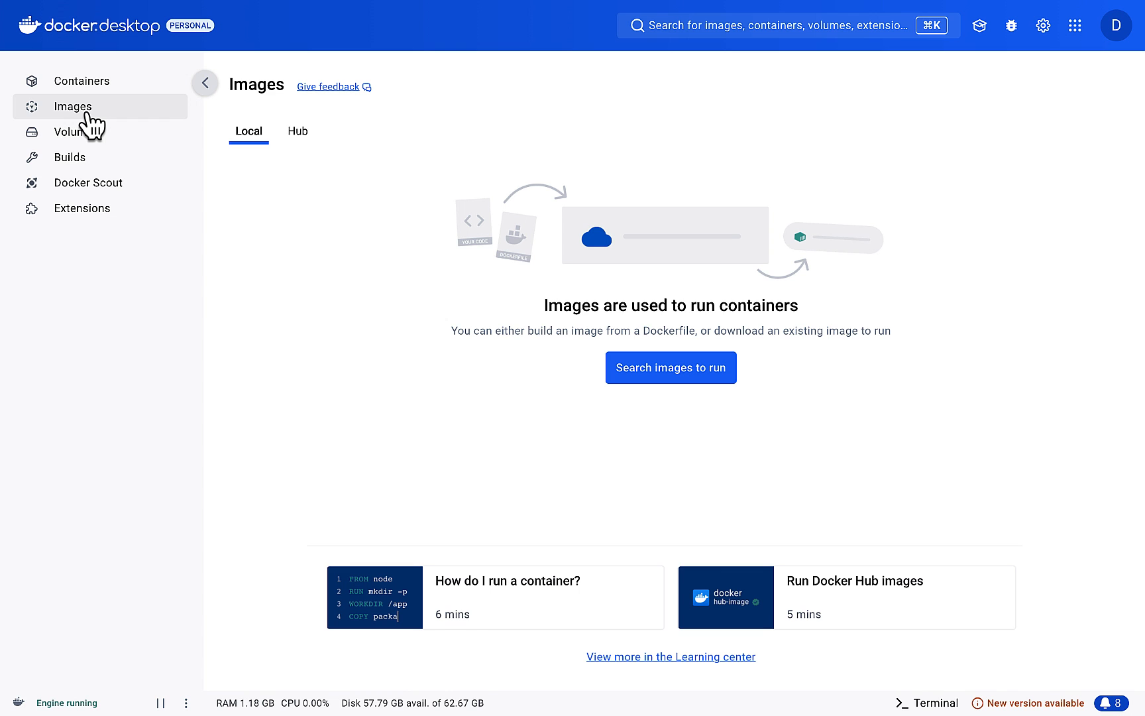
click(686, 26)
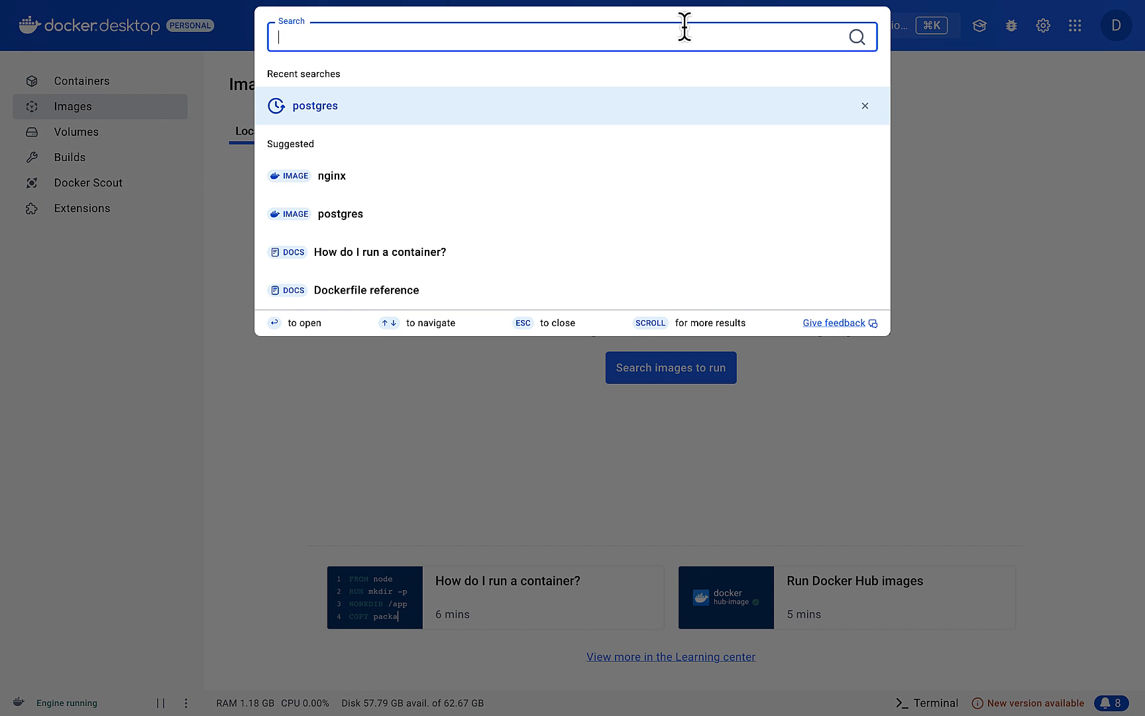
text(post)
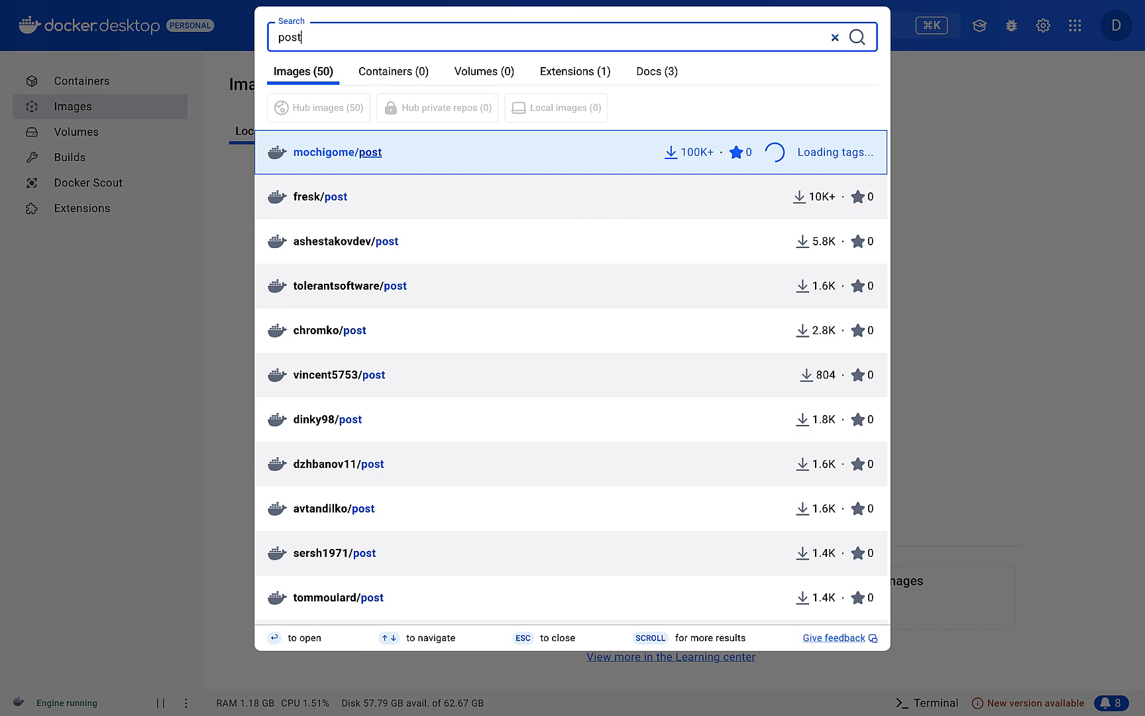
text(gres)
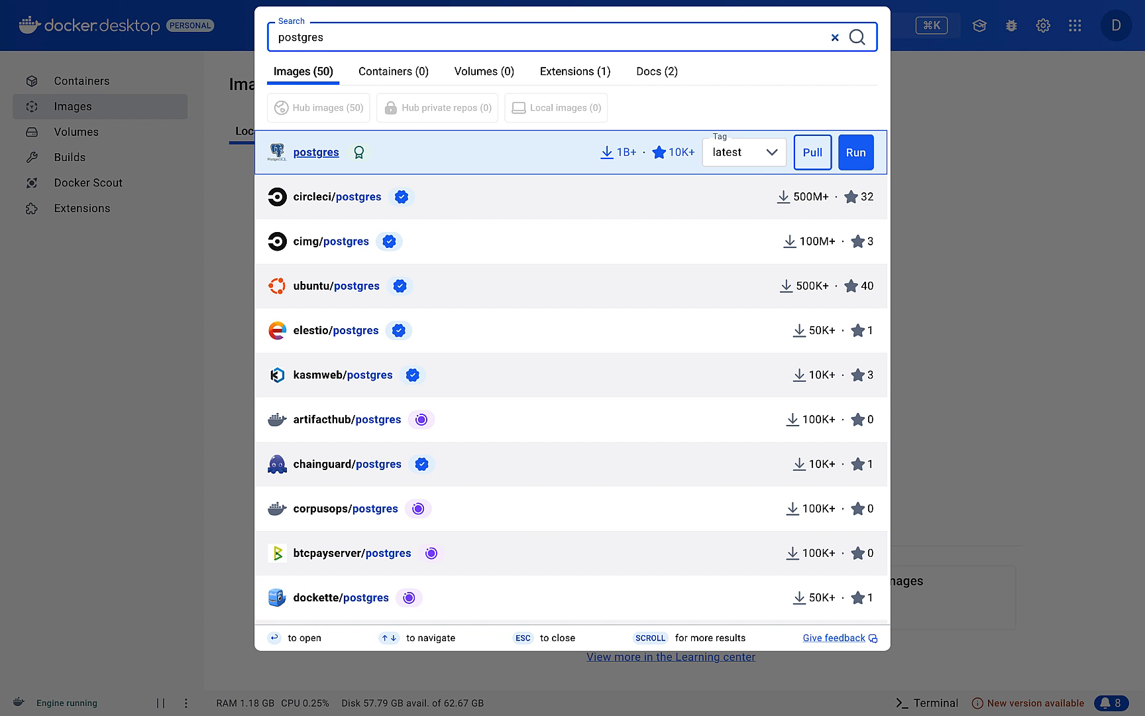
click(812, 153)
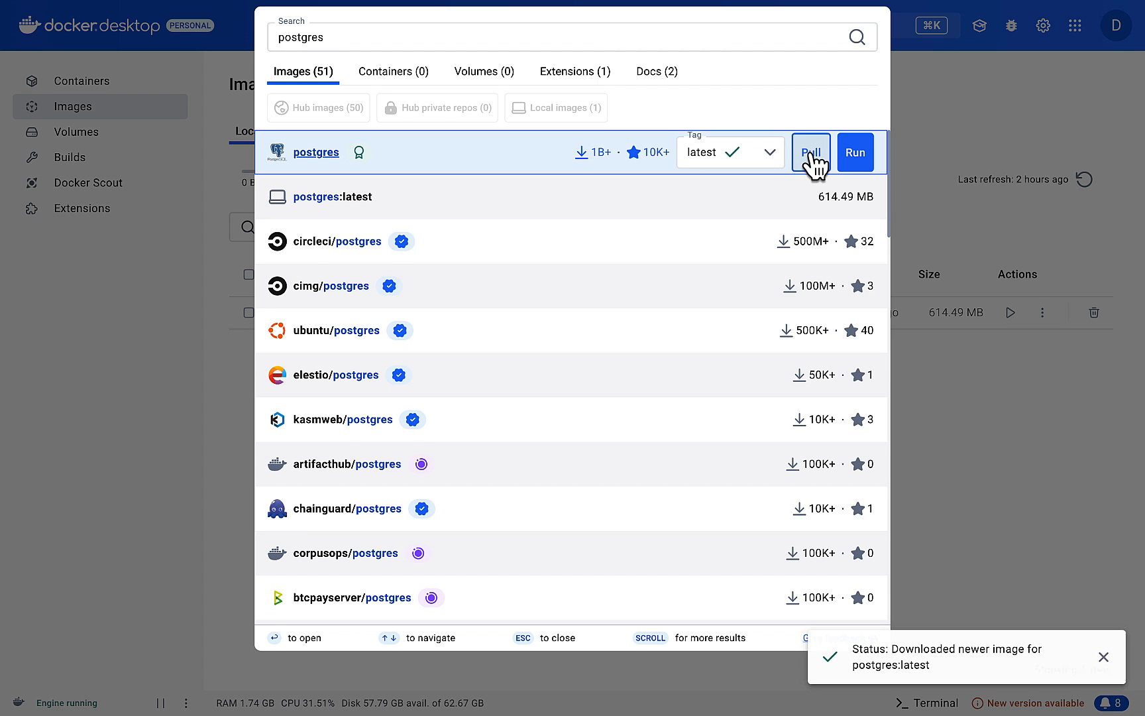
click(855, 153)
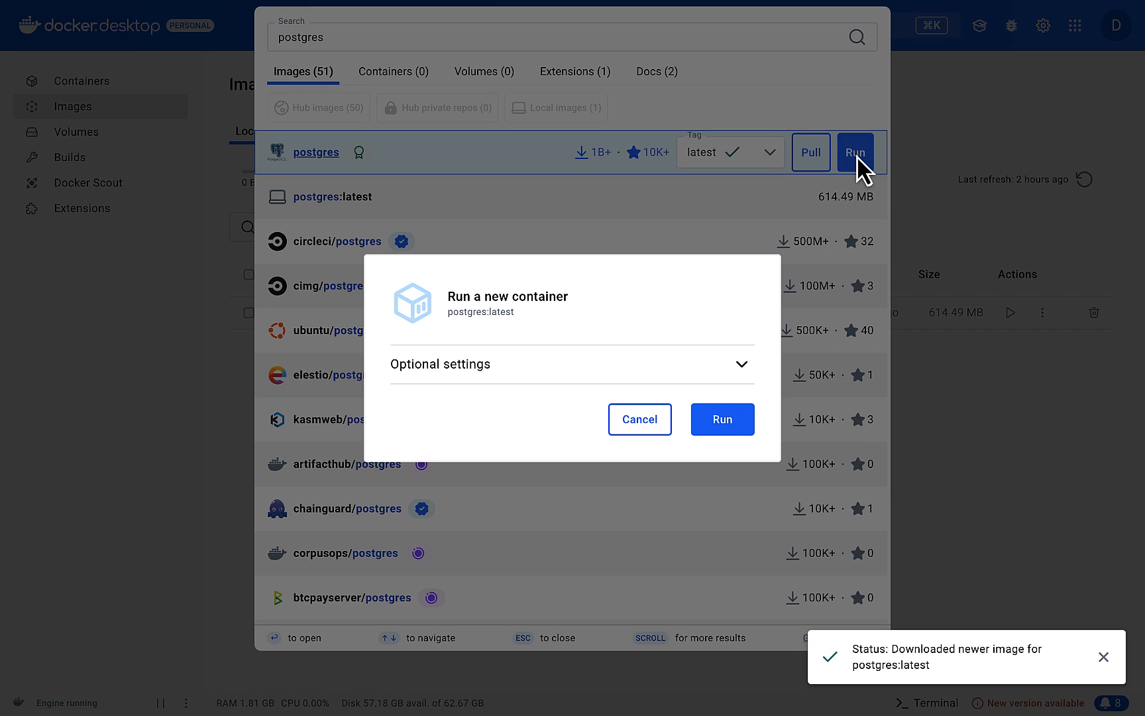
click(743, 366)
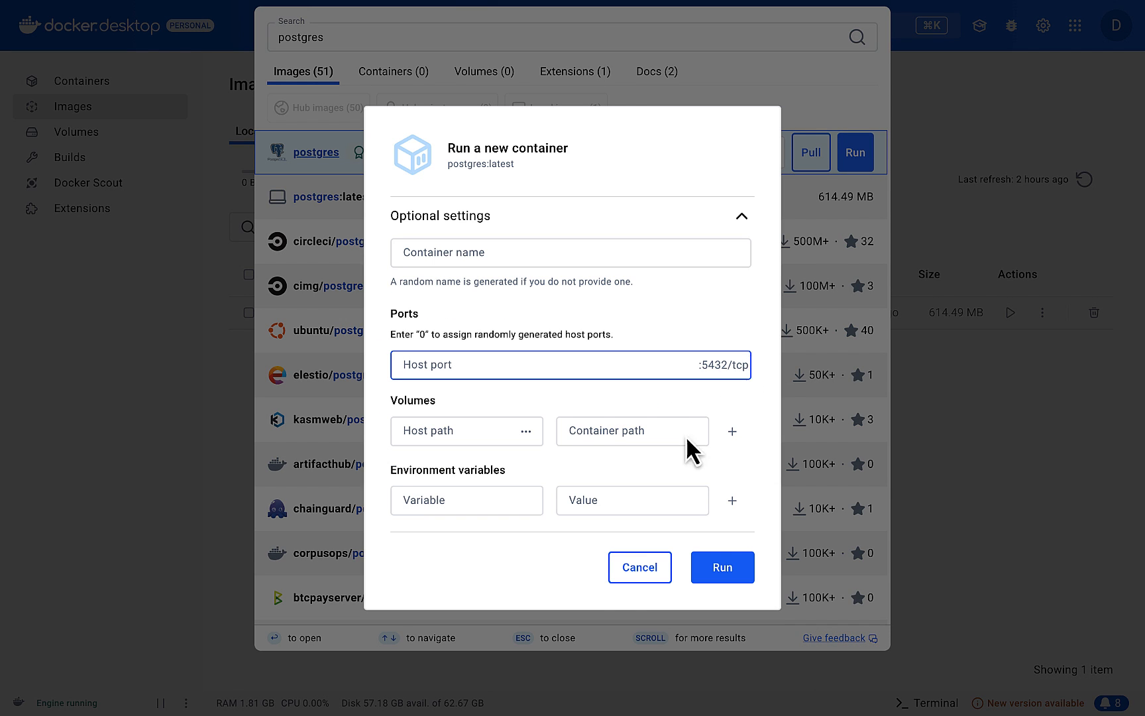
click(634, 578)
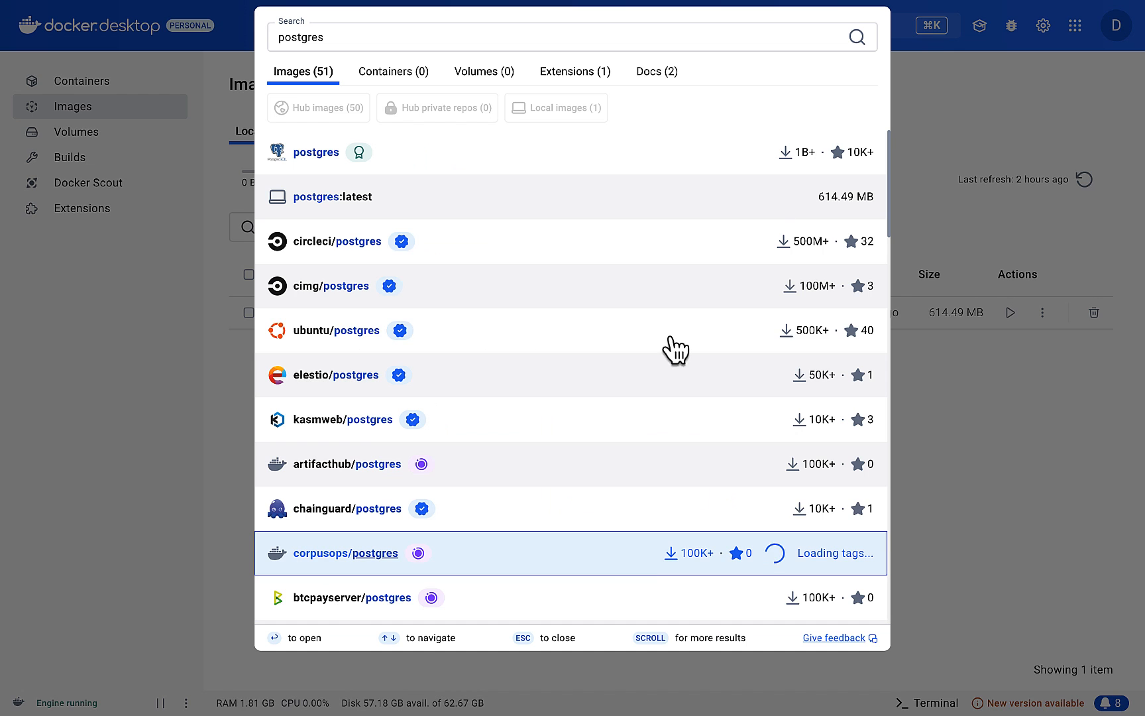
Step: Set up a new container from the local postgres image with host port 5432
click(966, 244)
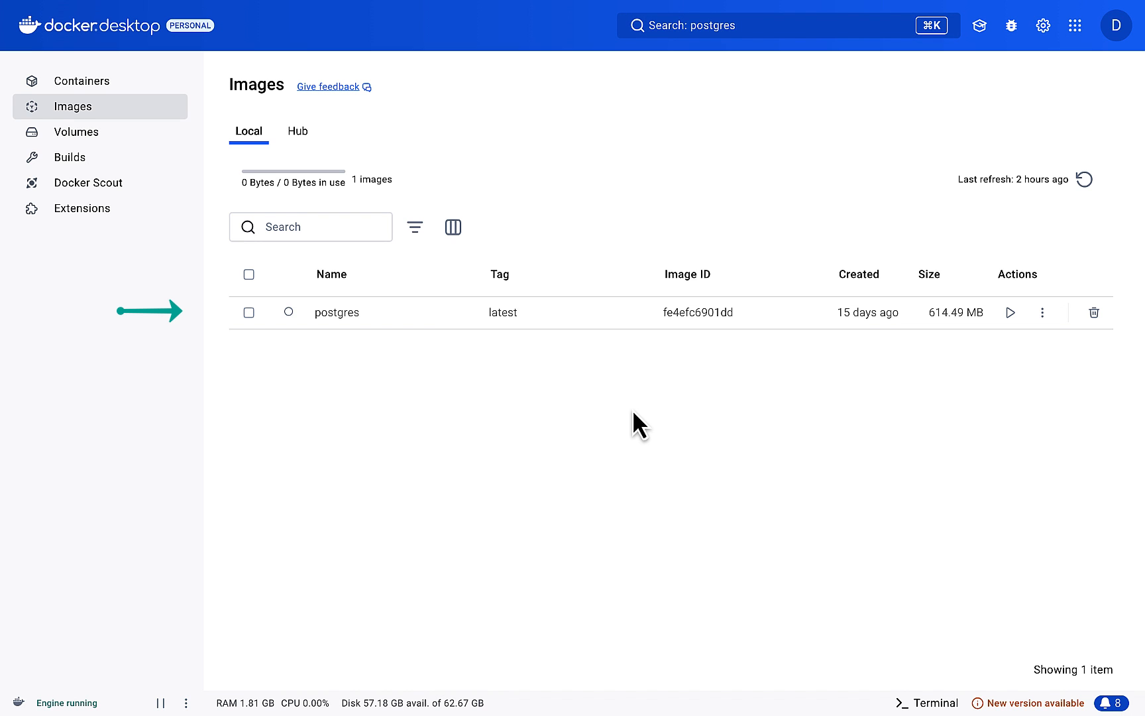
click(1010, 312)
click(742, 366)
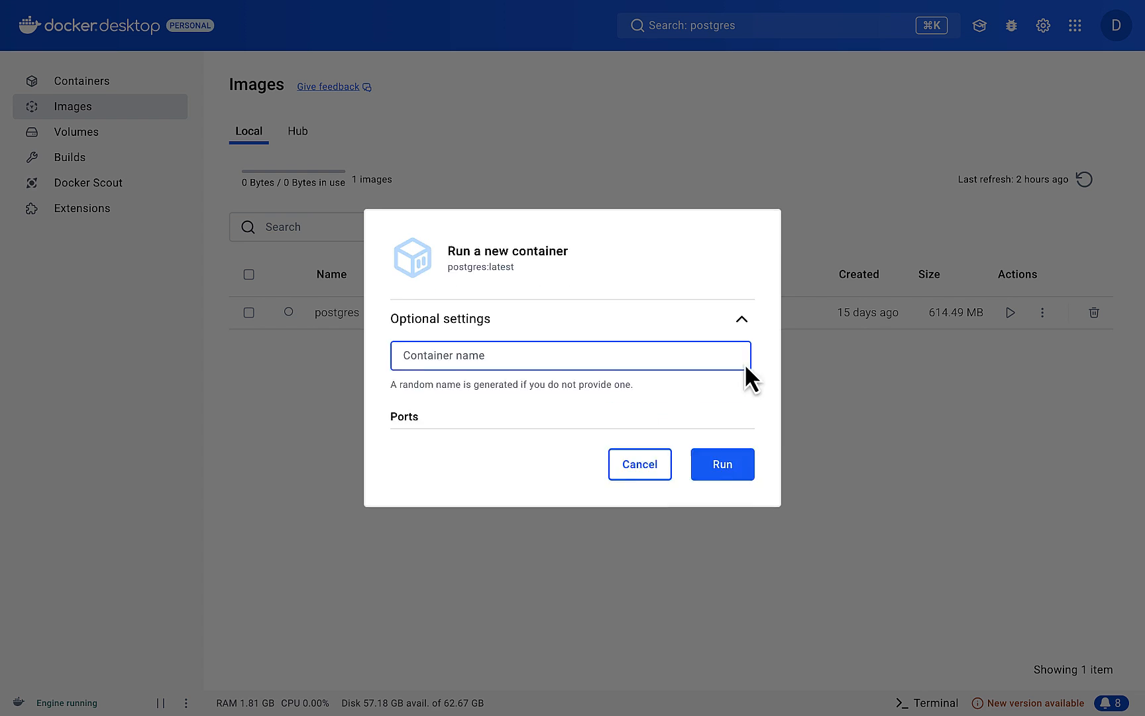
click(441, 365)
text(5432)
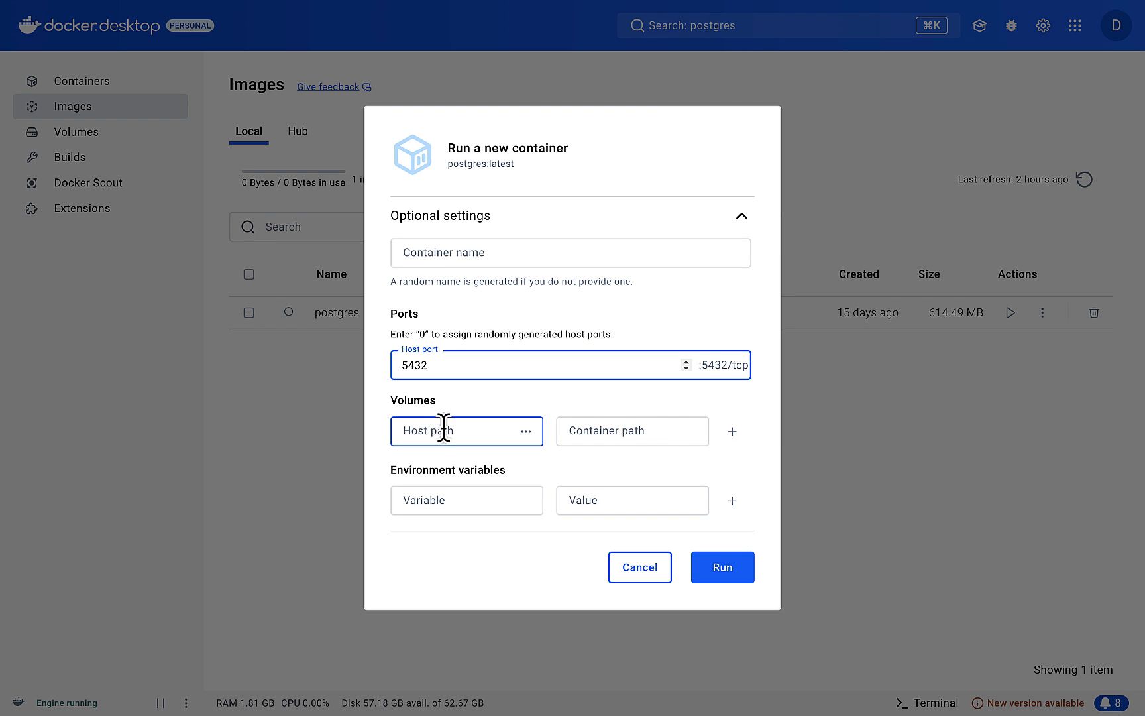
Step: Define the container's environment variable POSTGRES_DB with the value mydatabase
click(448, 498)
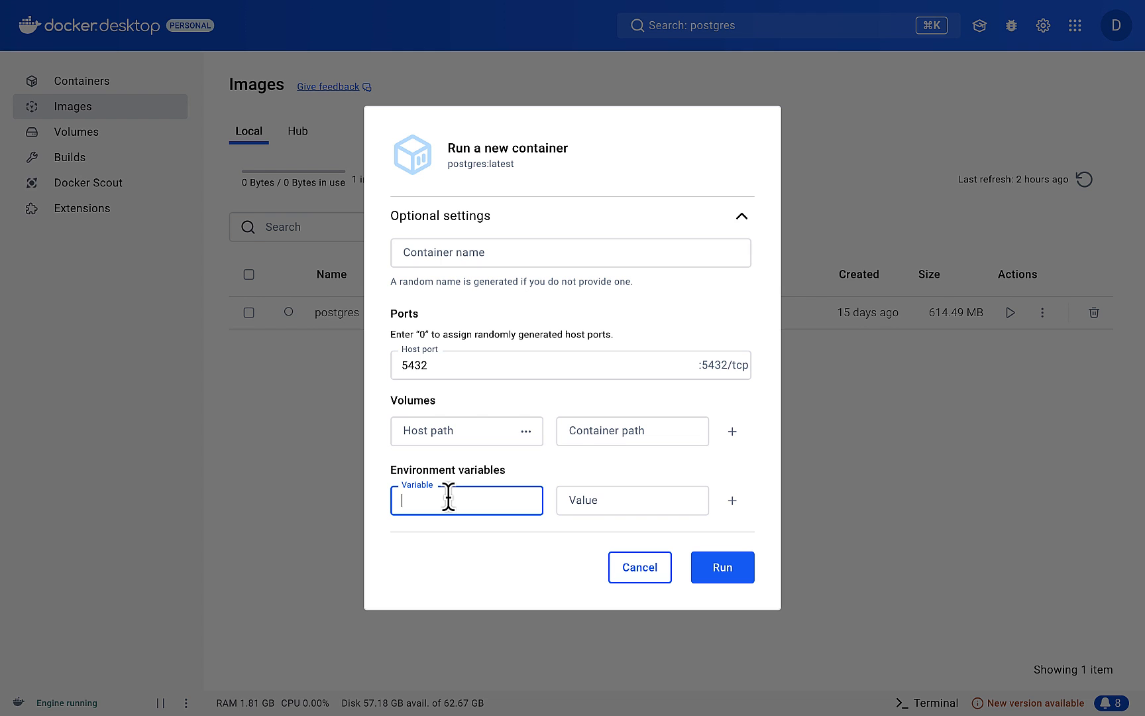
text(POSTGRES_DB)
key(Tab)
text(myda)
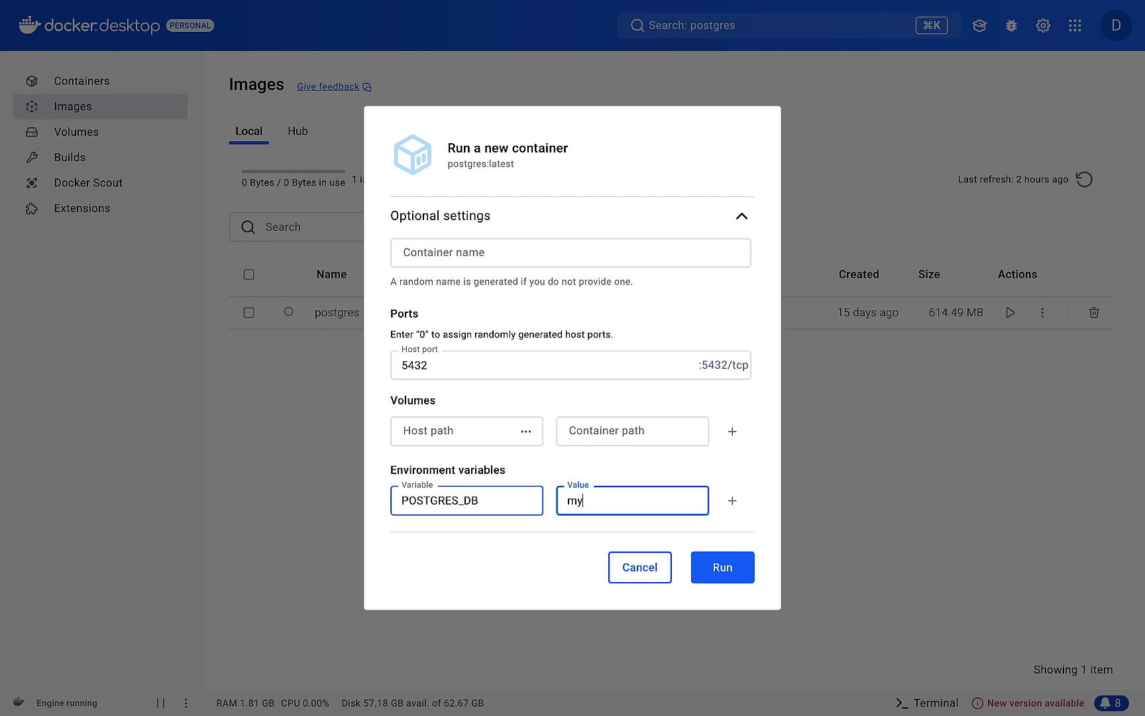
text(tabase)
Step: Add a second environment variable POSTGRES_PASSWORD and enter the database password as its value
click(732, 501)
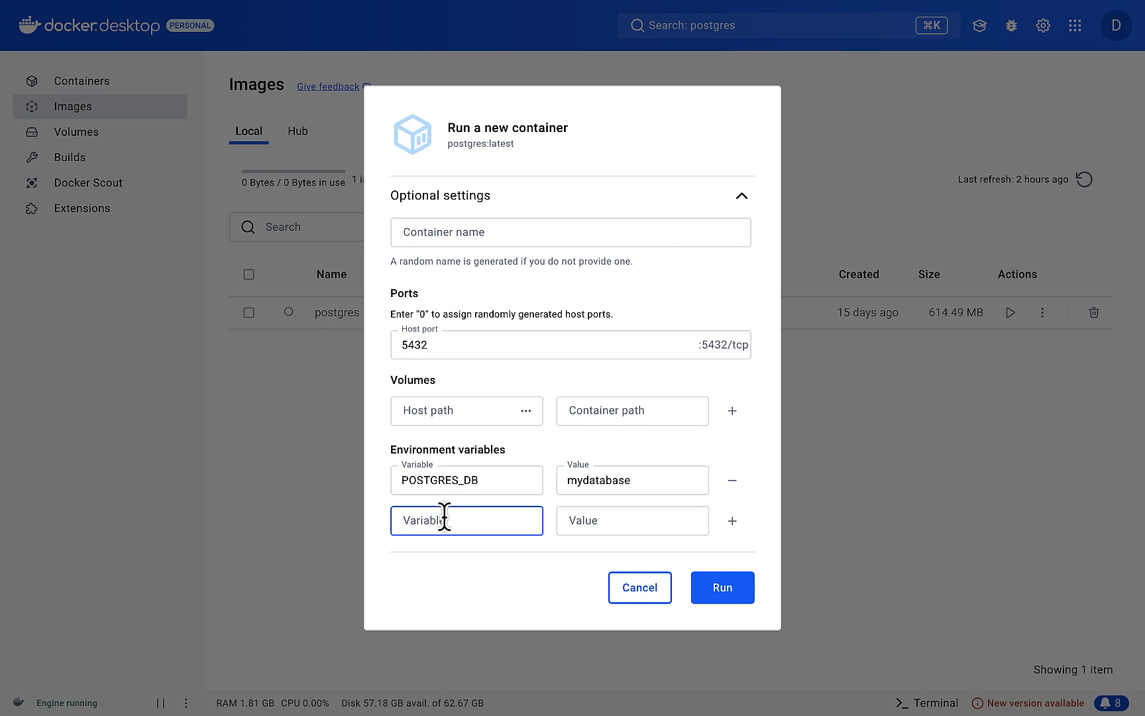
text(POSTGRES_PASSWORD)
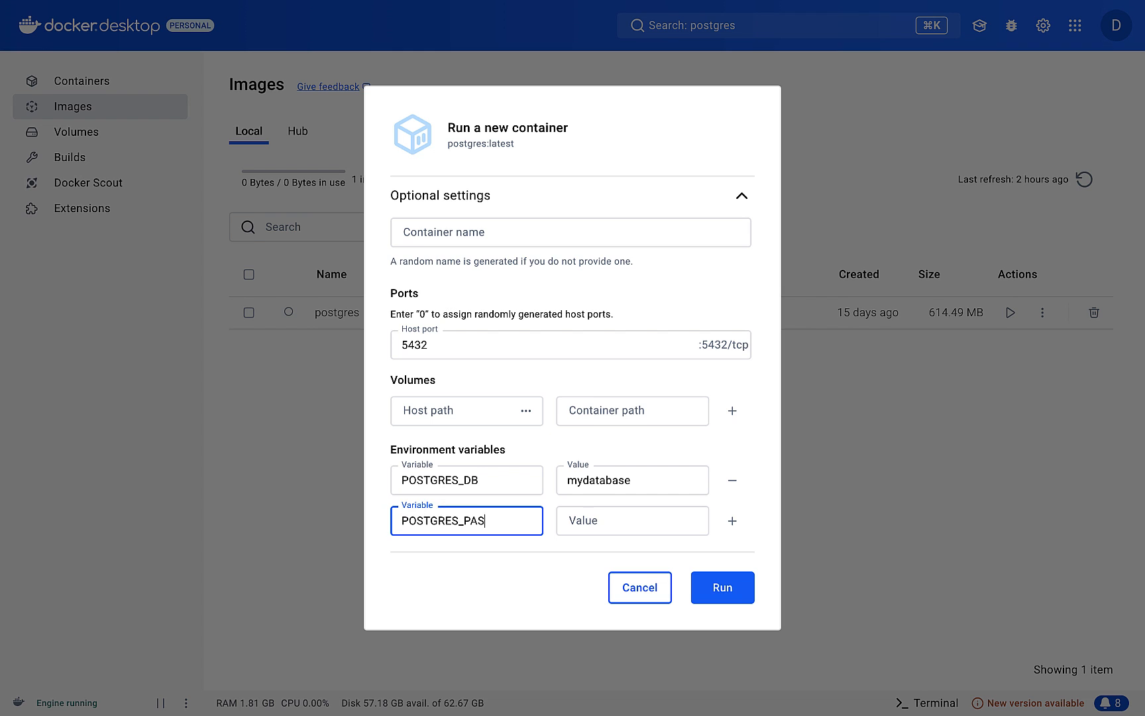
key(Tab)
text(secret)
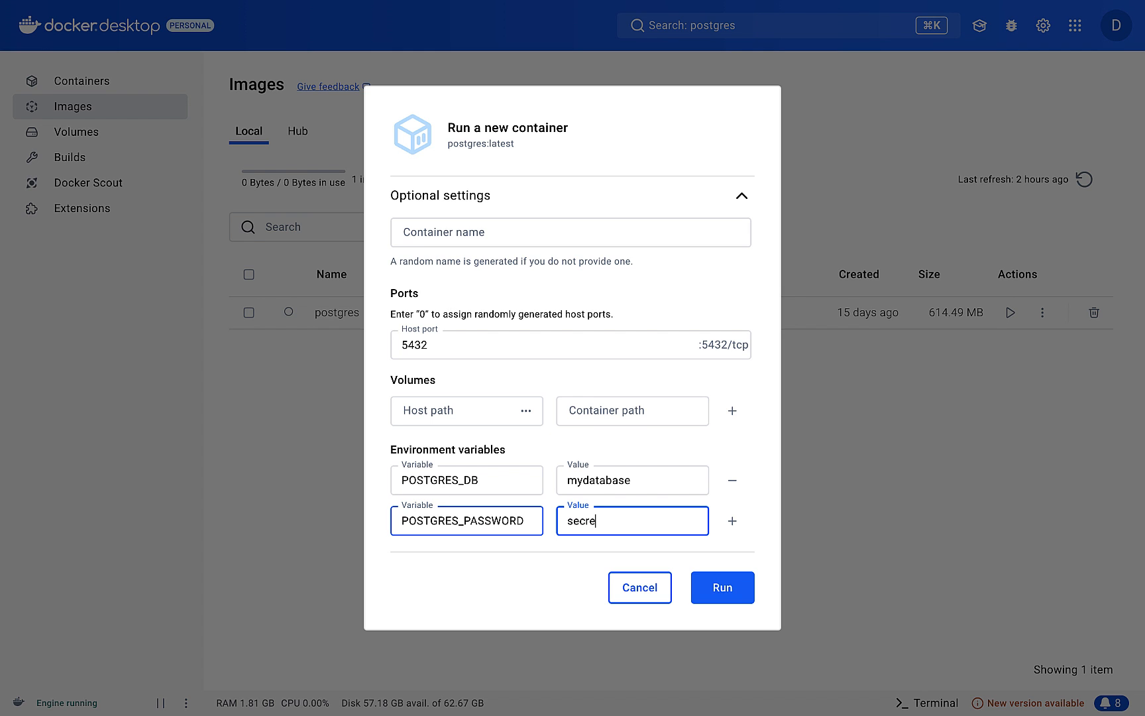
Step: Add a third environment variable POSTGRES_USER with the value myuser and run the container
click(732, 521)
text(POSTGRES_USER)
key(Tab)
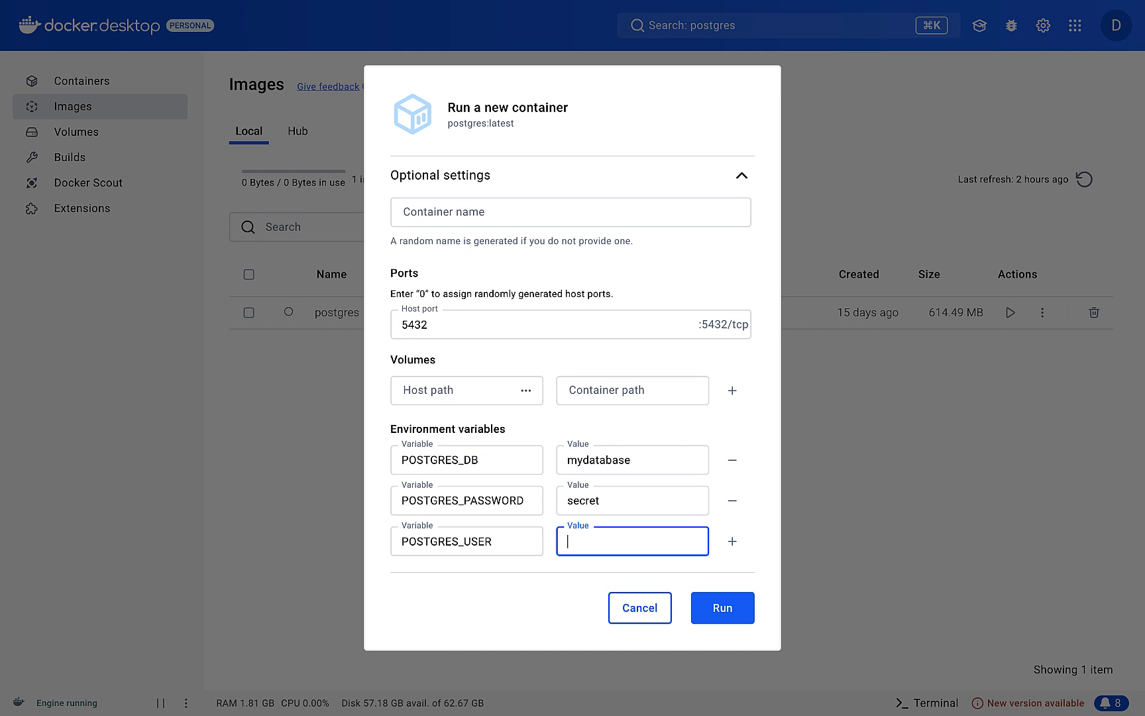
text(myuser)
click(722, 609)
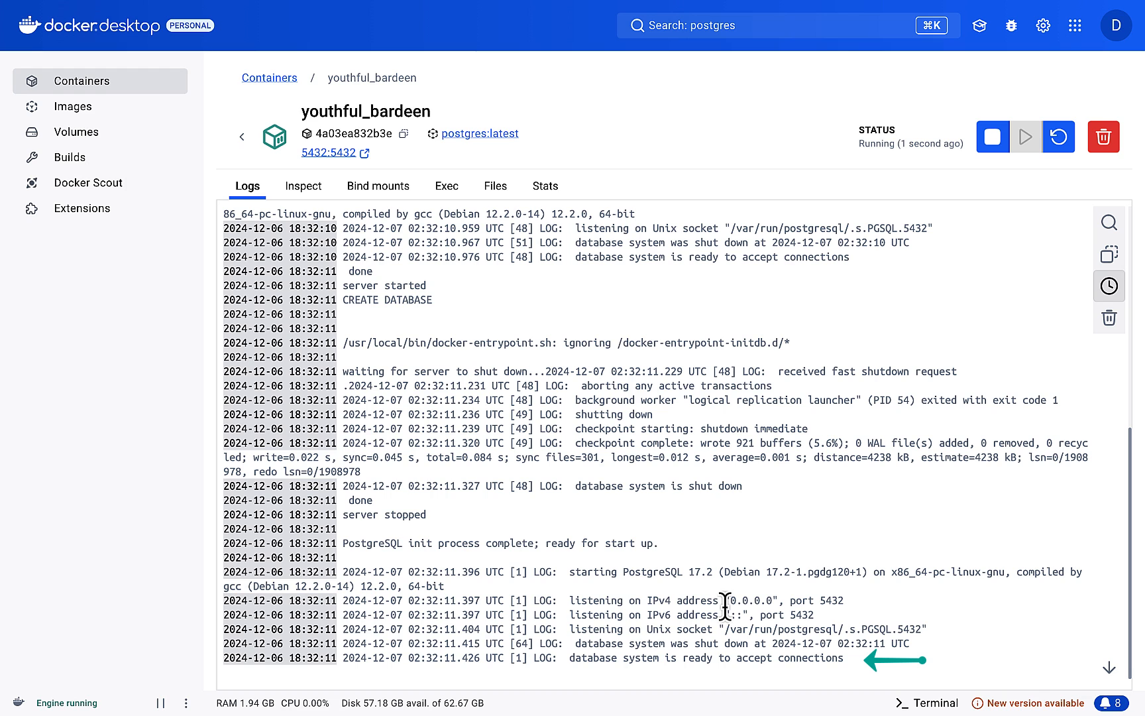
Step: Examine the running postgres container's inspection data and its command shell
click(313, 194)
scroll(641, 364, down, 20)
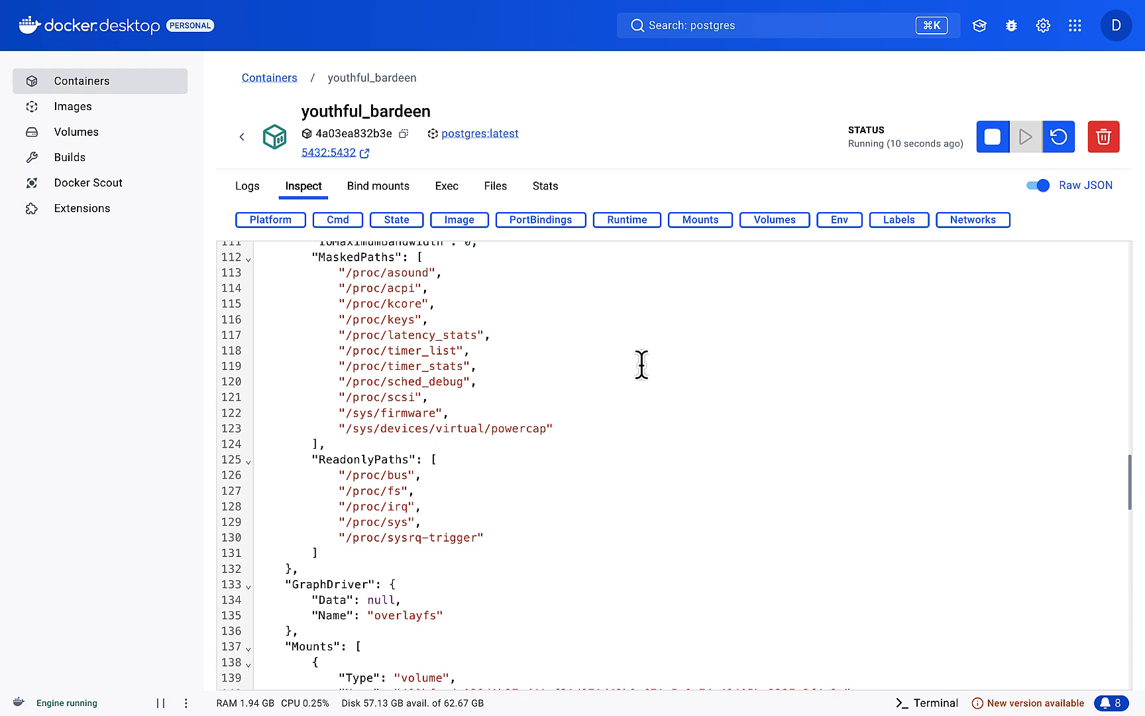
scroll(642, 364, up, 20)
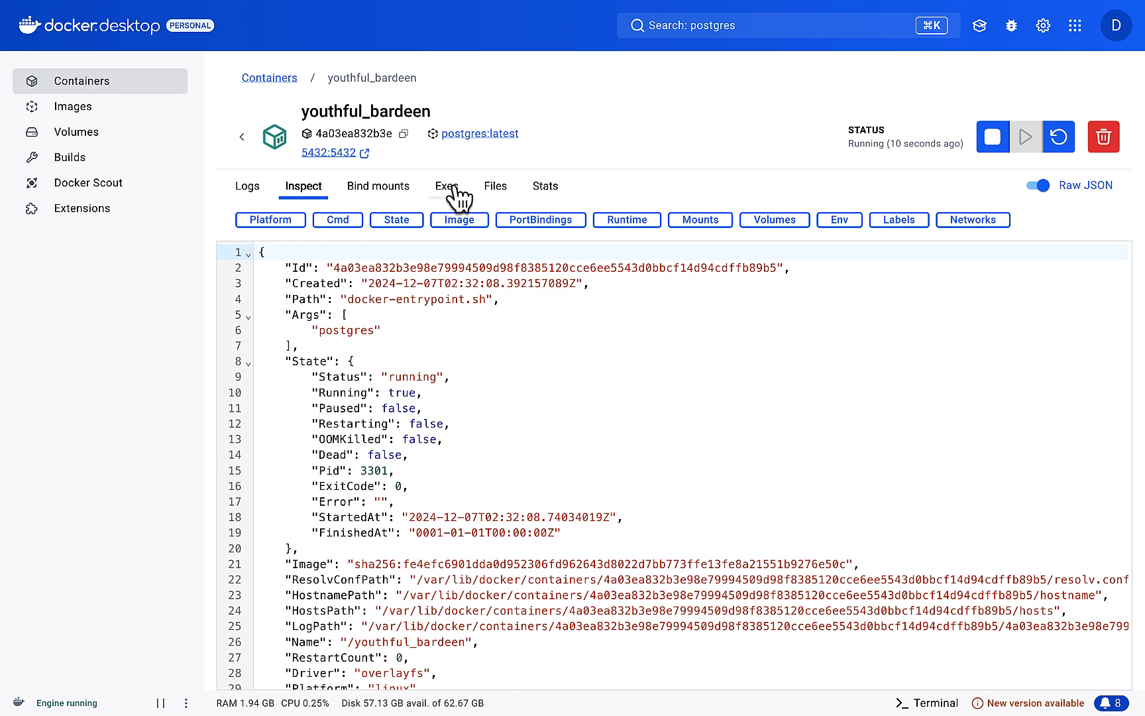
click(457, 196)
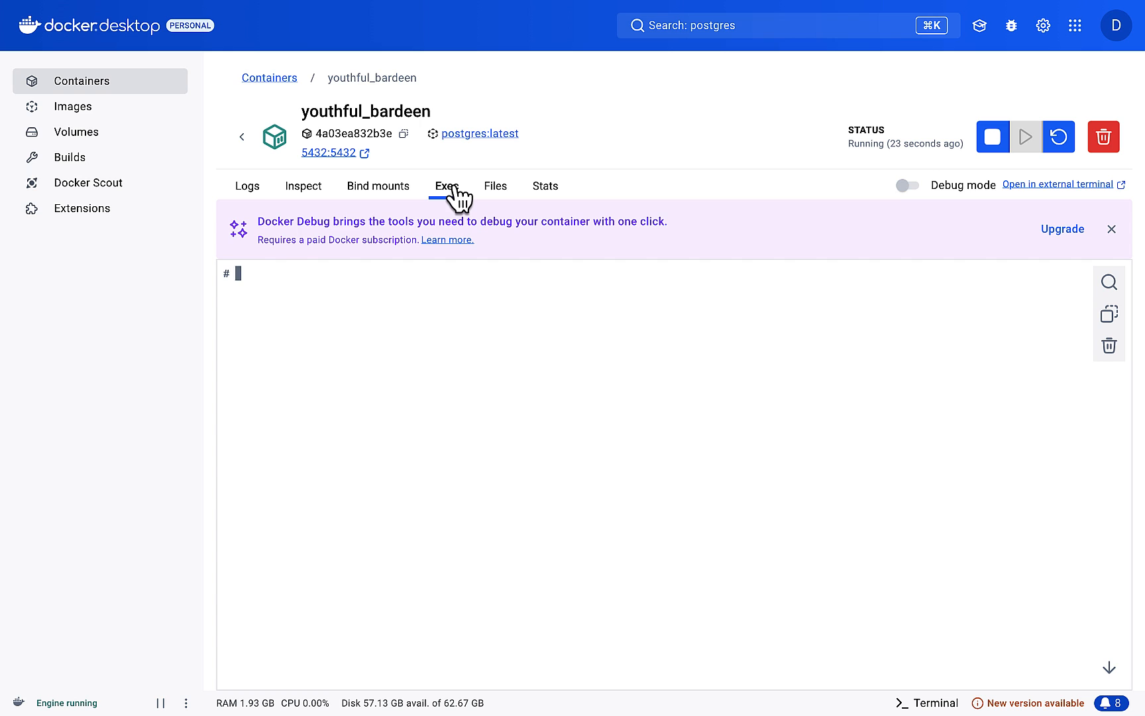
Step: Open a terminal in the running postgres container from the container list and connect with psql -U myuser -d mydatabase
click(274, 78)
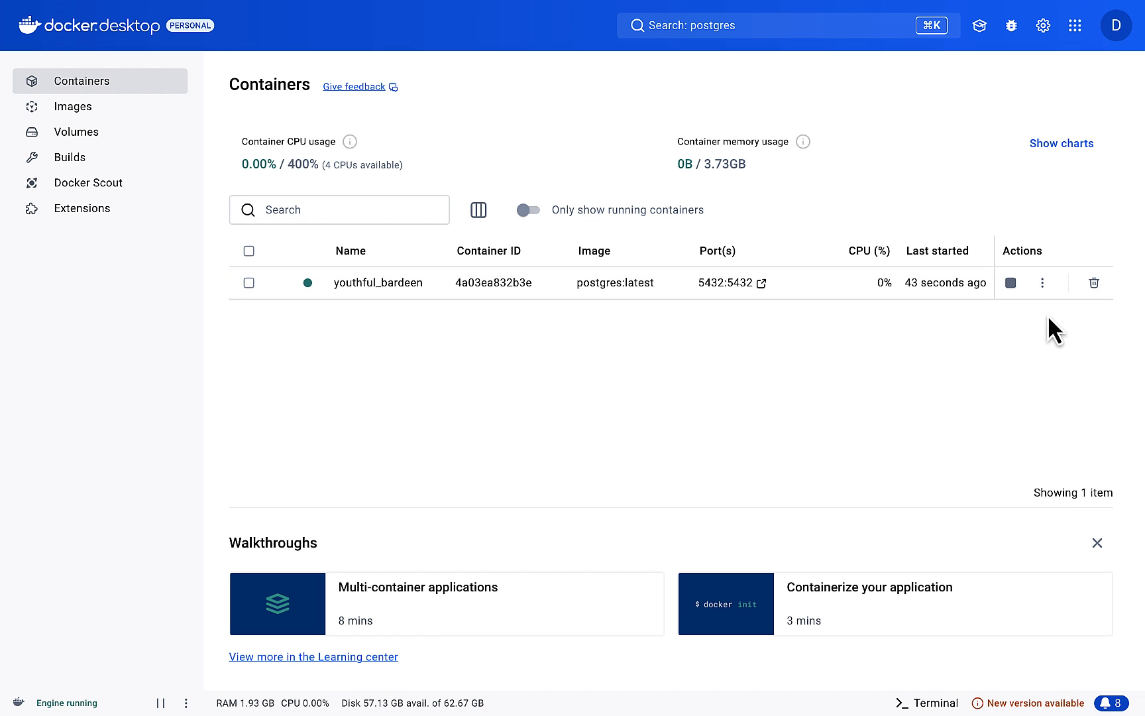
click(1042, 283)
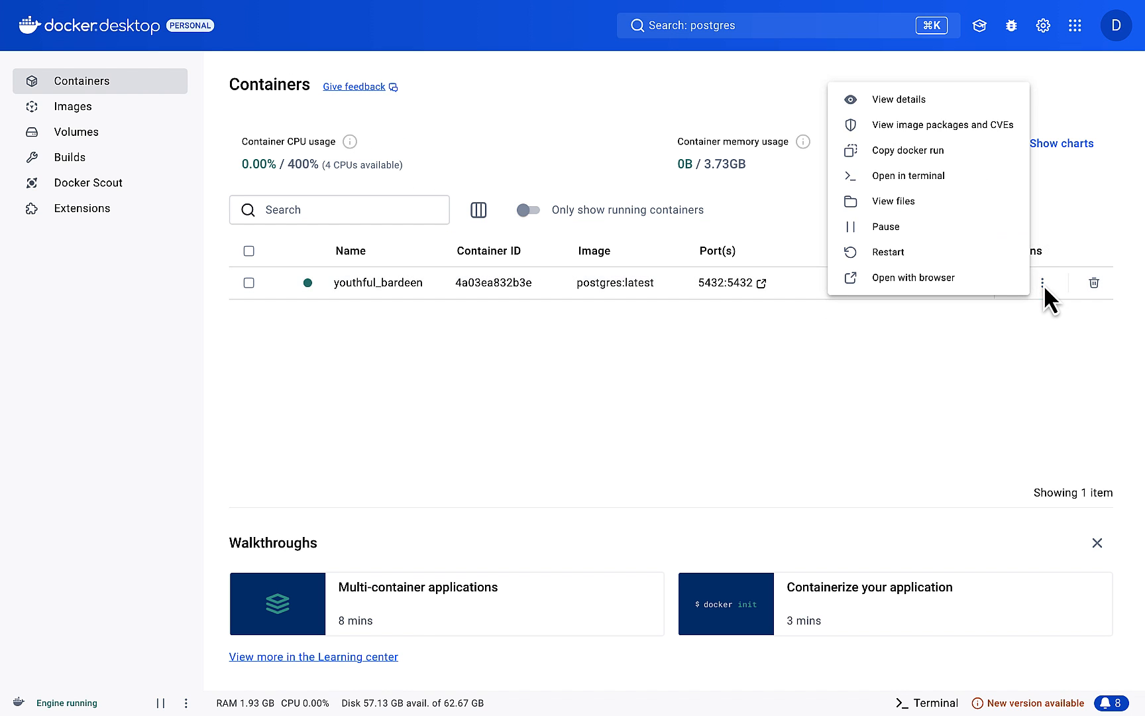
click(945, 177)
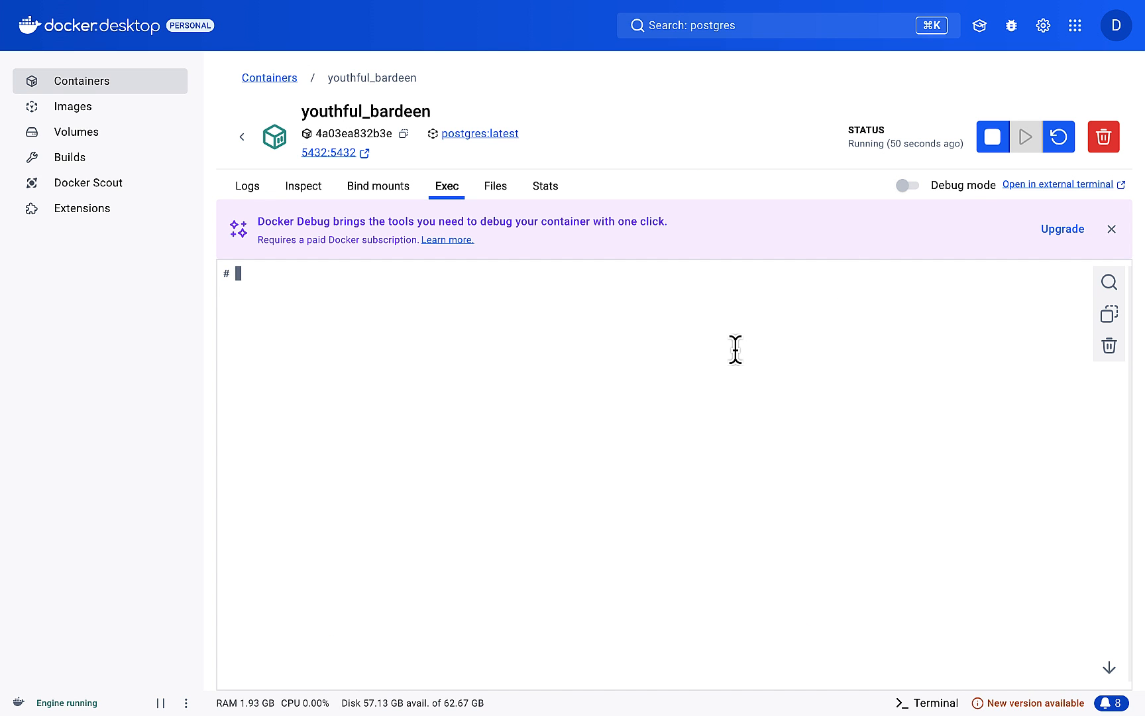
text(psql -U myuser -d mydatabase)
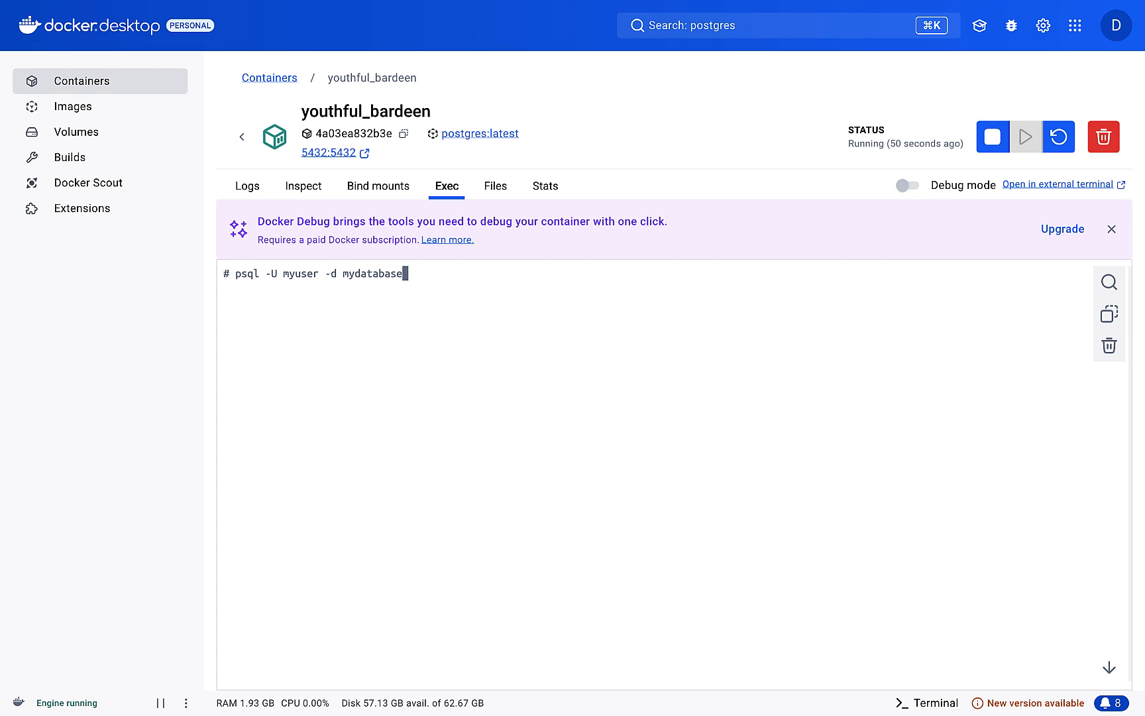
key(Return)
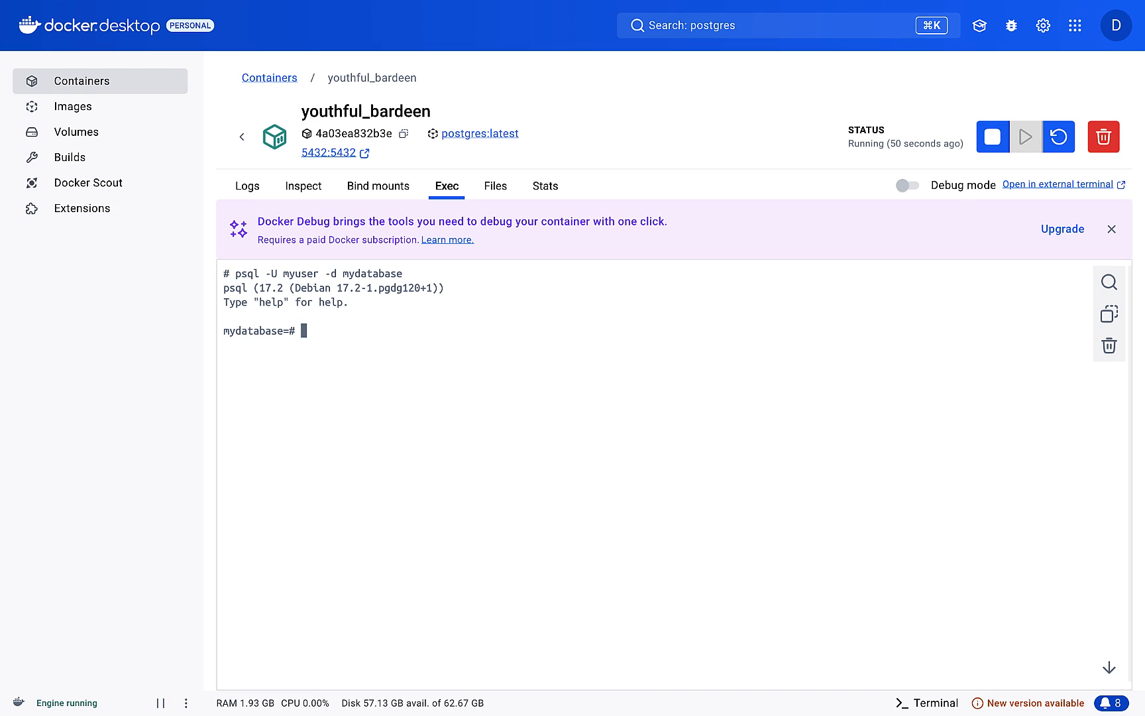
Step: Create a table in the database with the statement create table mytable(col varchar);
text(create table mytable(col varchar);)
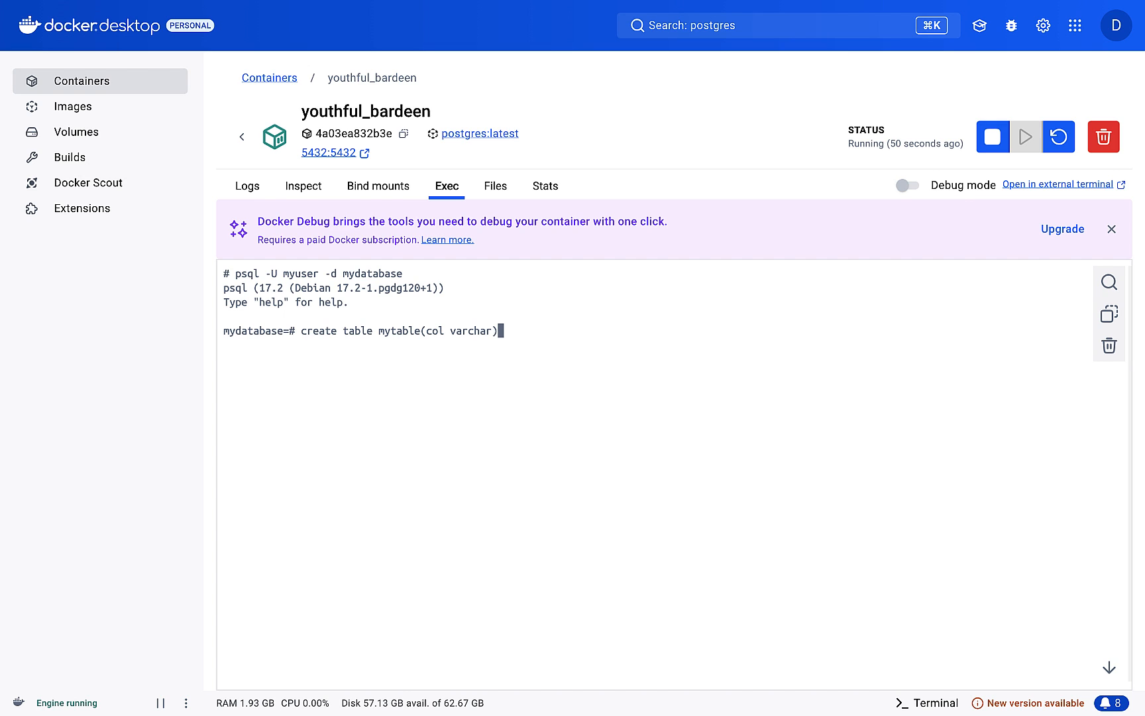
key(Return)
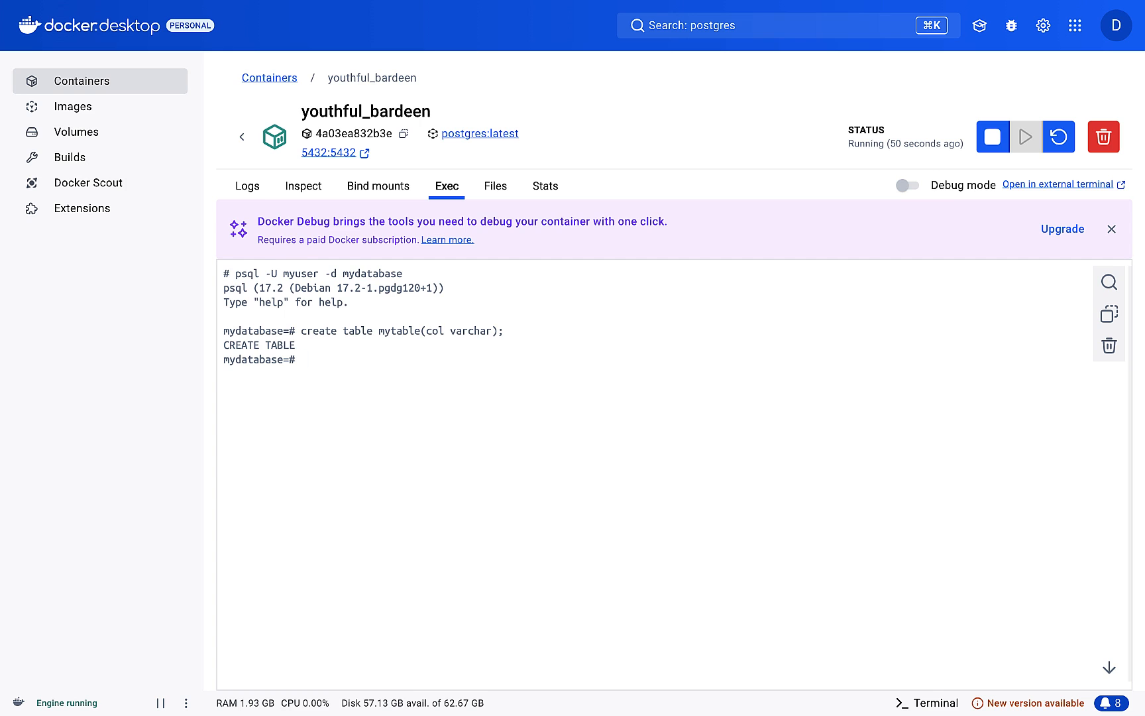
Step: Look through the local images, the volumes and the build history
click(269, 79)
click(63, 110)
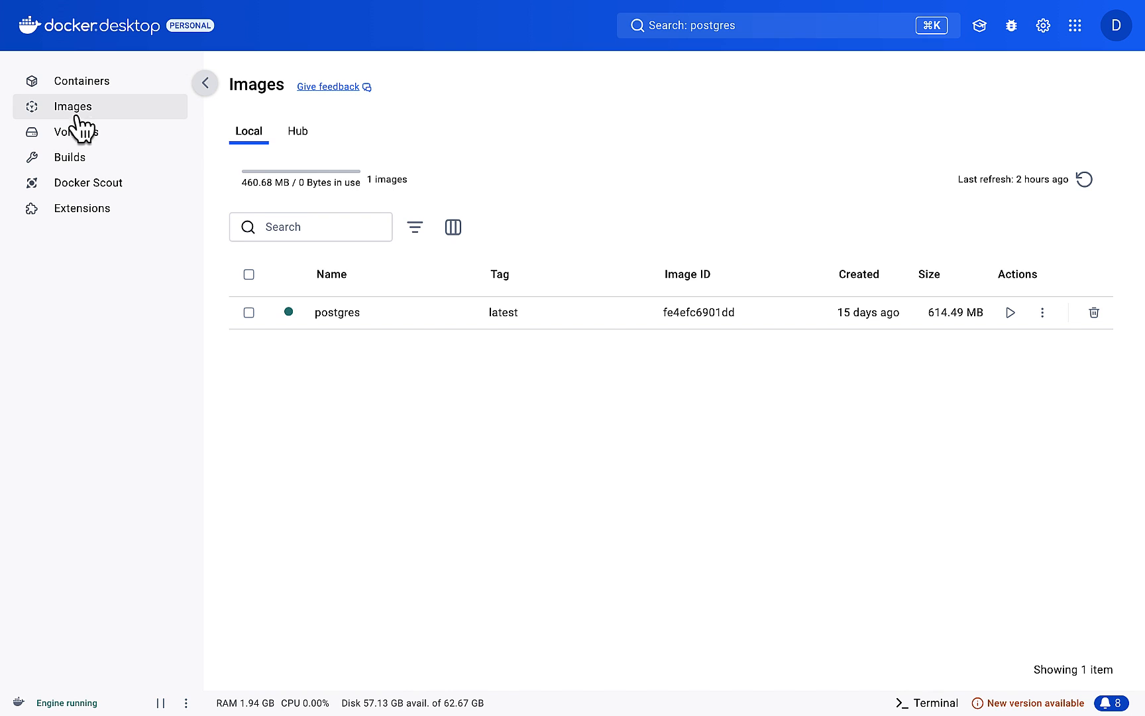
click(283, 227)
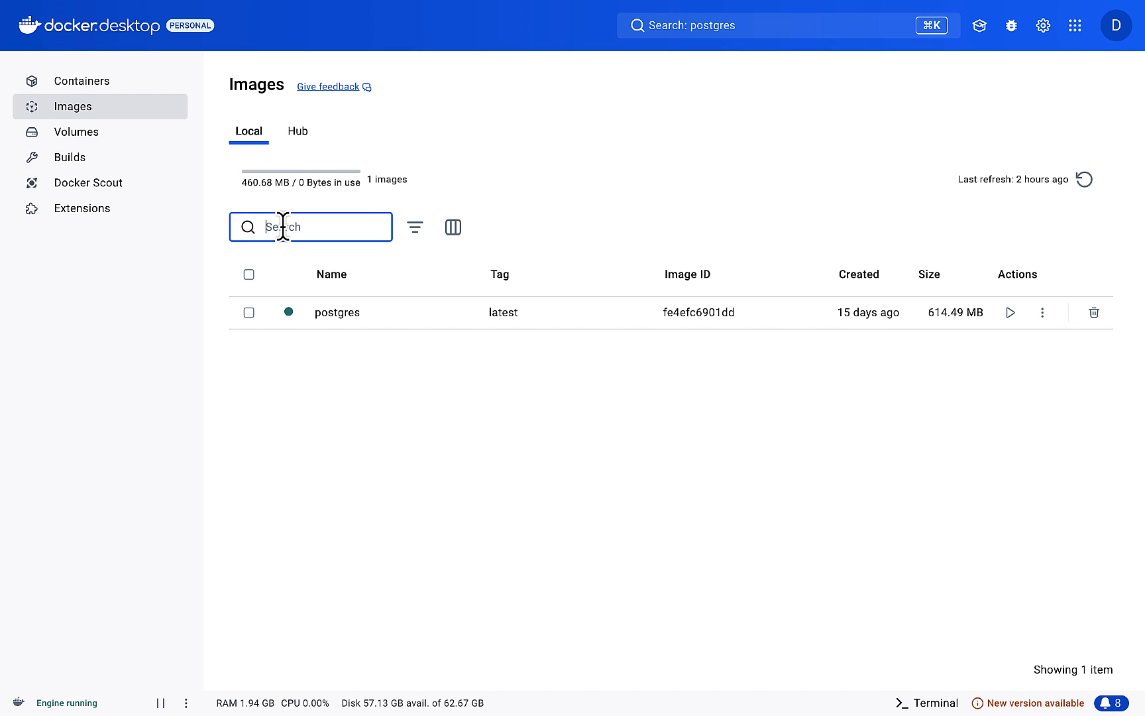
click(89, 137)
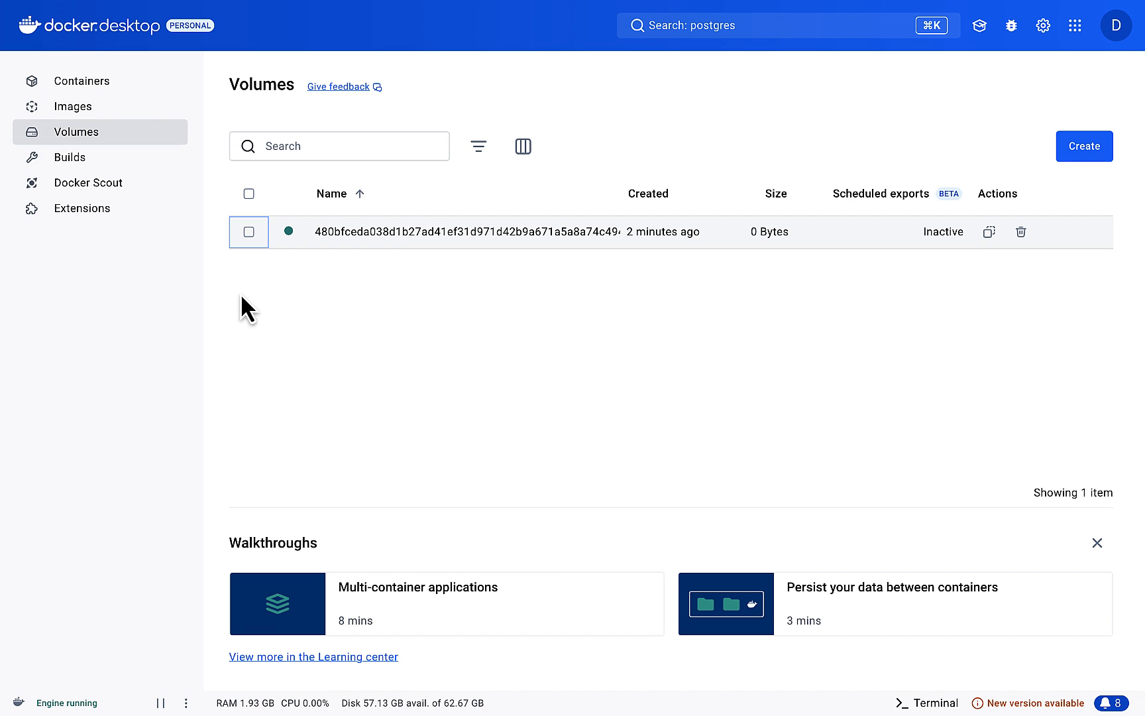
click(83, 173)
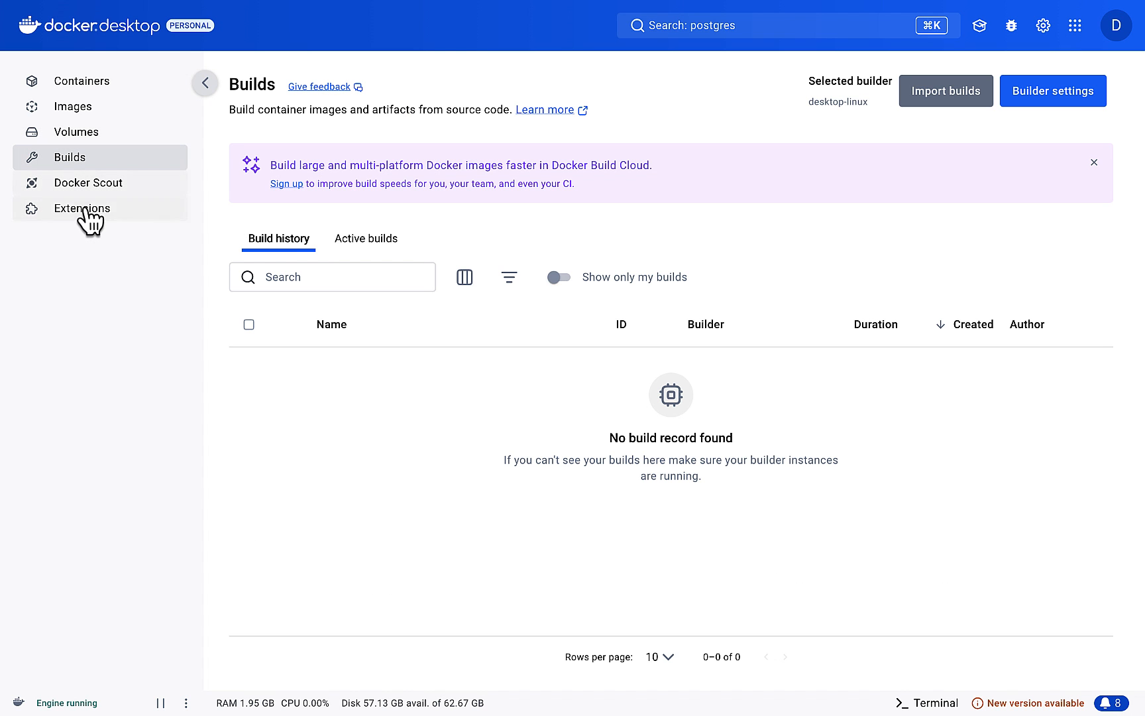
Step: Browse the catalog of available Docker extensions
click(83, 208)
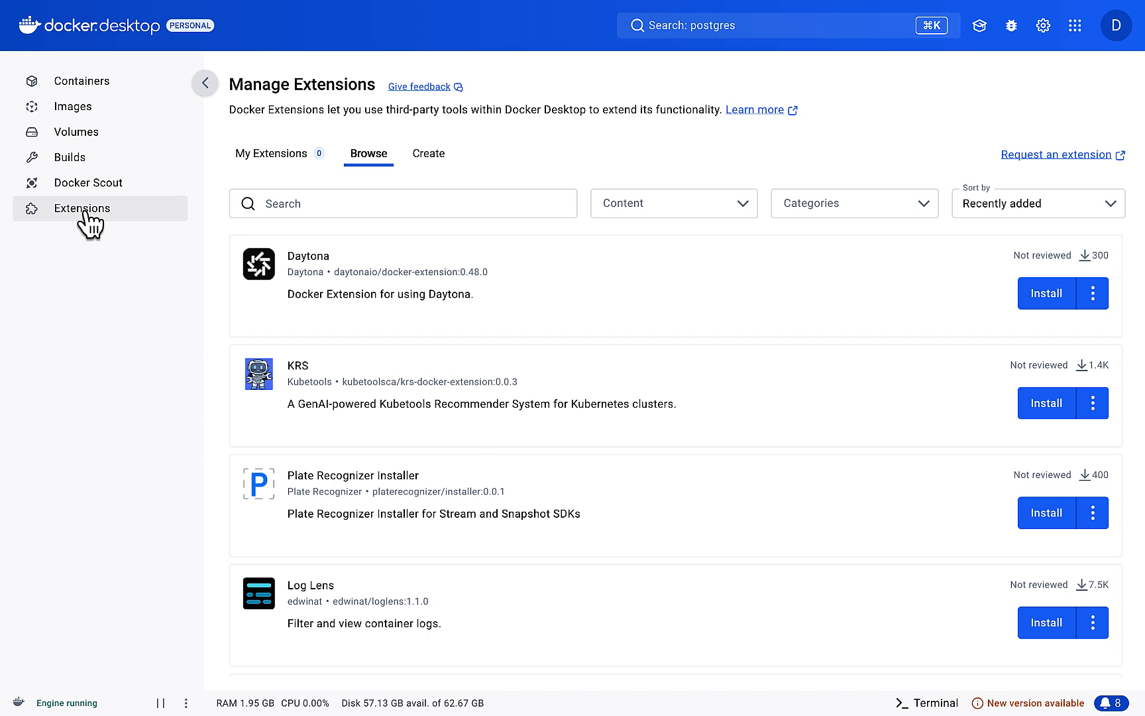
scroll(485, 435, down, 3)
scroll(486, 437, down, 5)
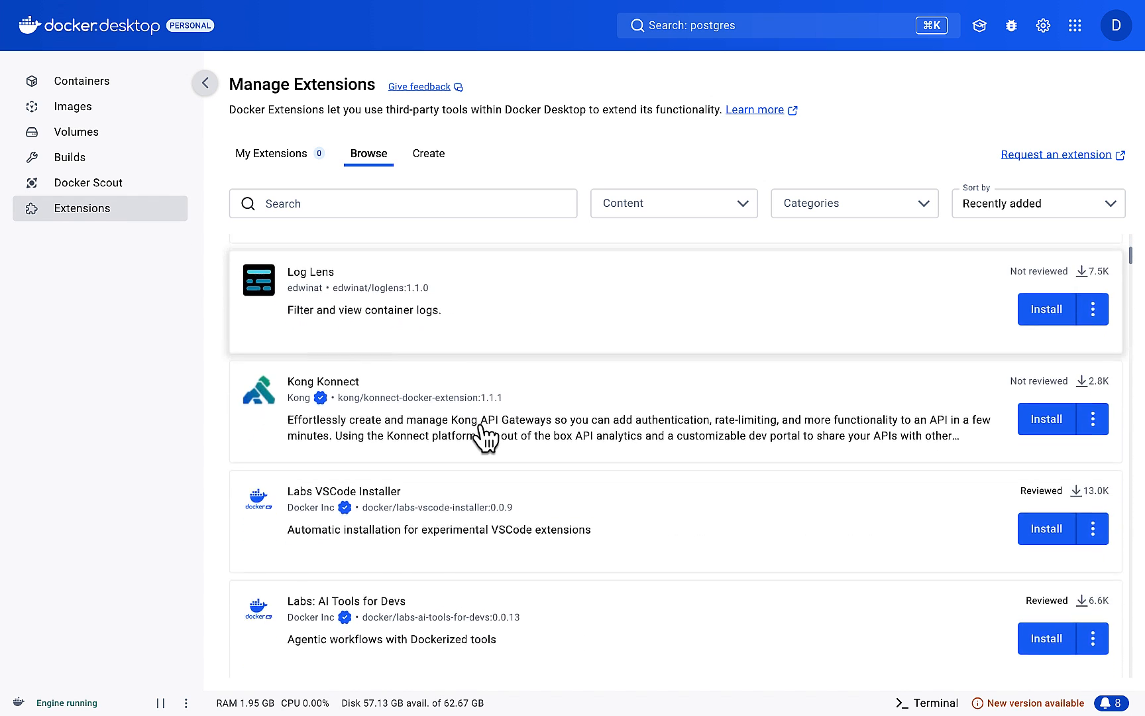
scroll(486, 437, down, 3)
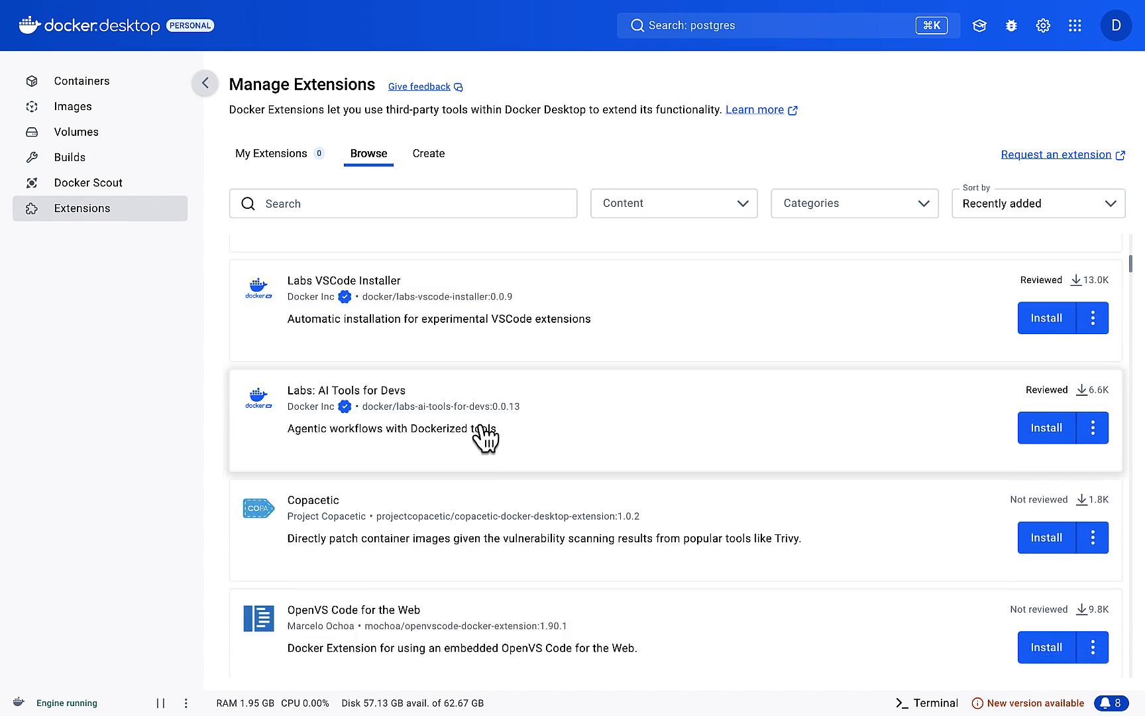
scroll(486, 435, down, 2)
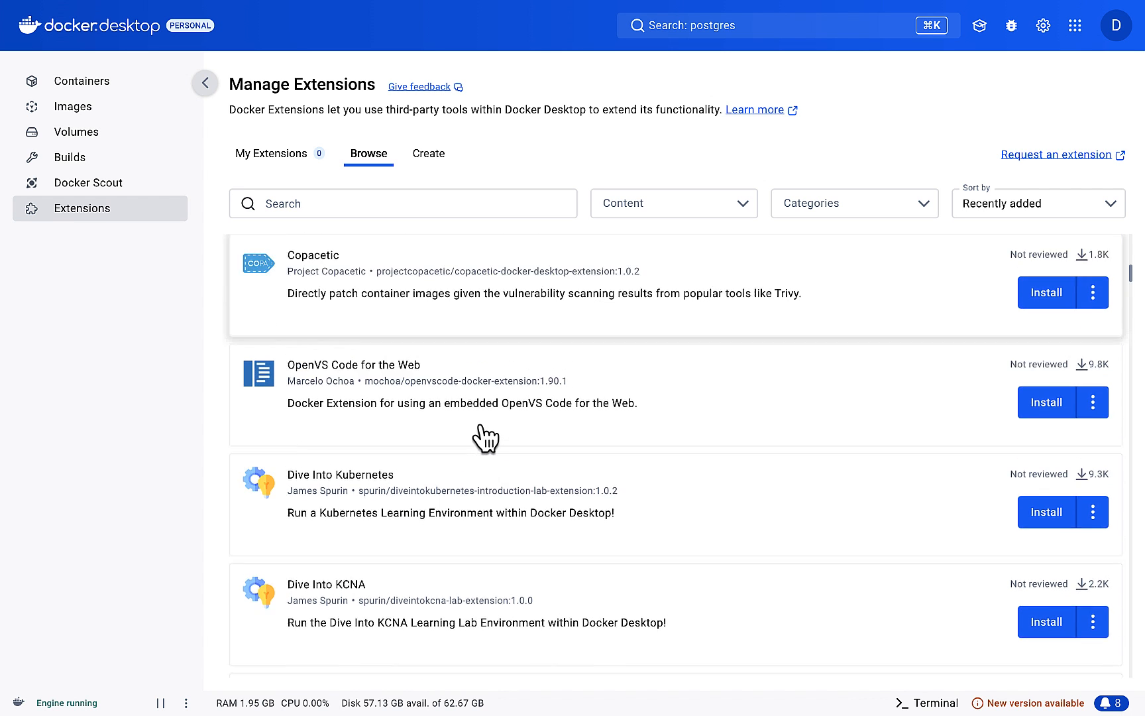
Step: Search the extension catalog for disk and install the Live Charts and Disk Usage extensions
click(345, 209)
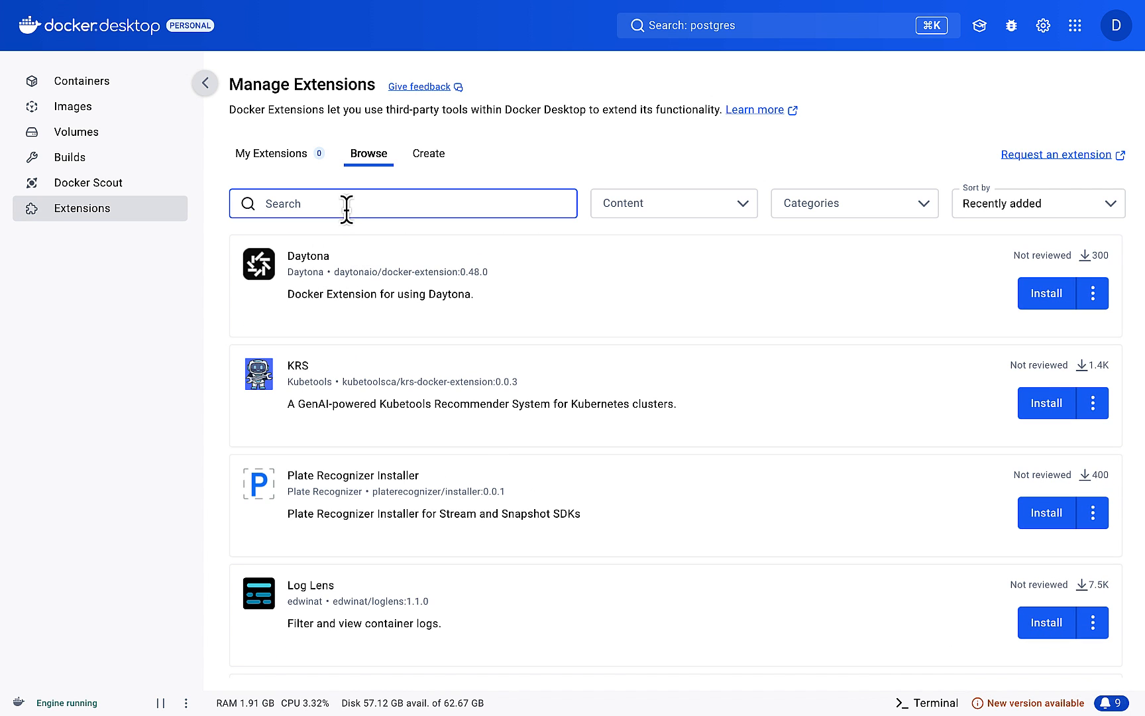
text(disk)
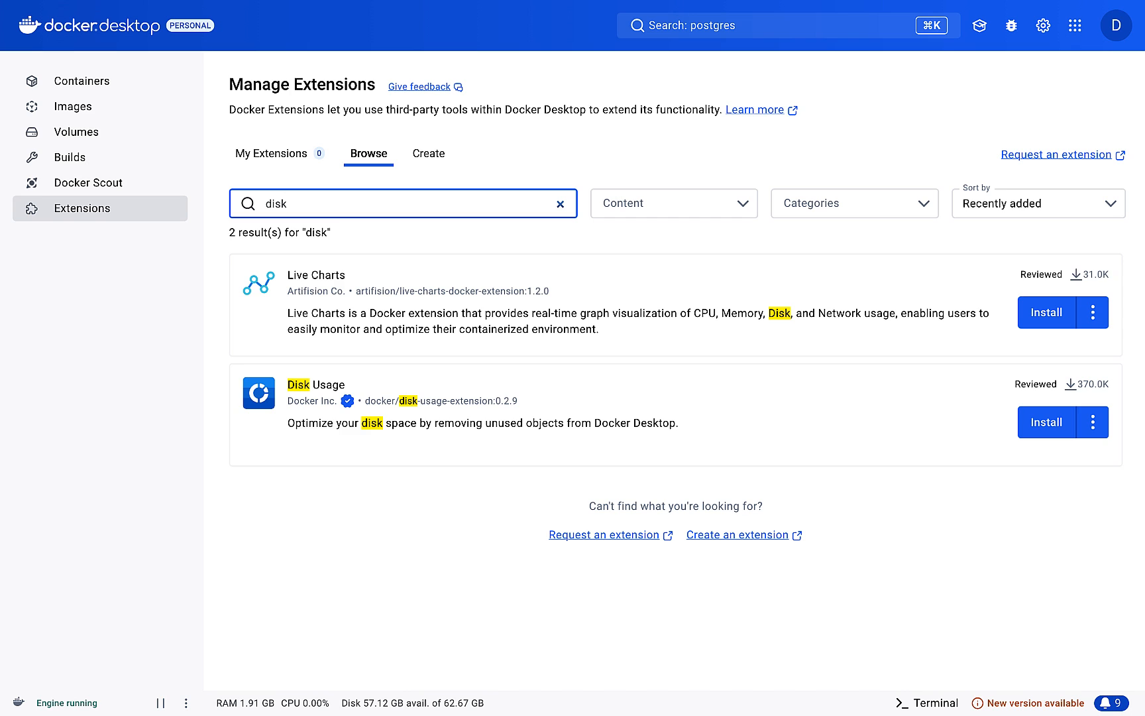
click(1053, 323)
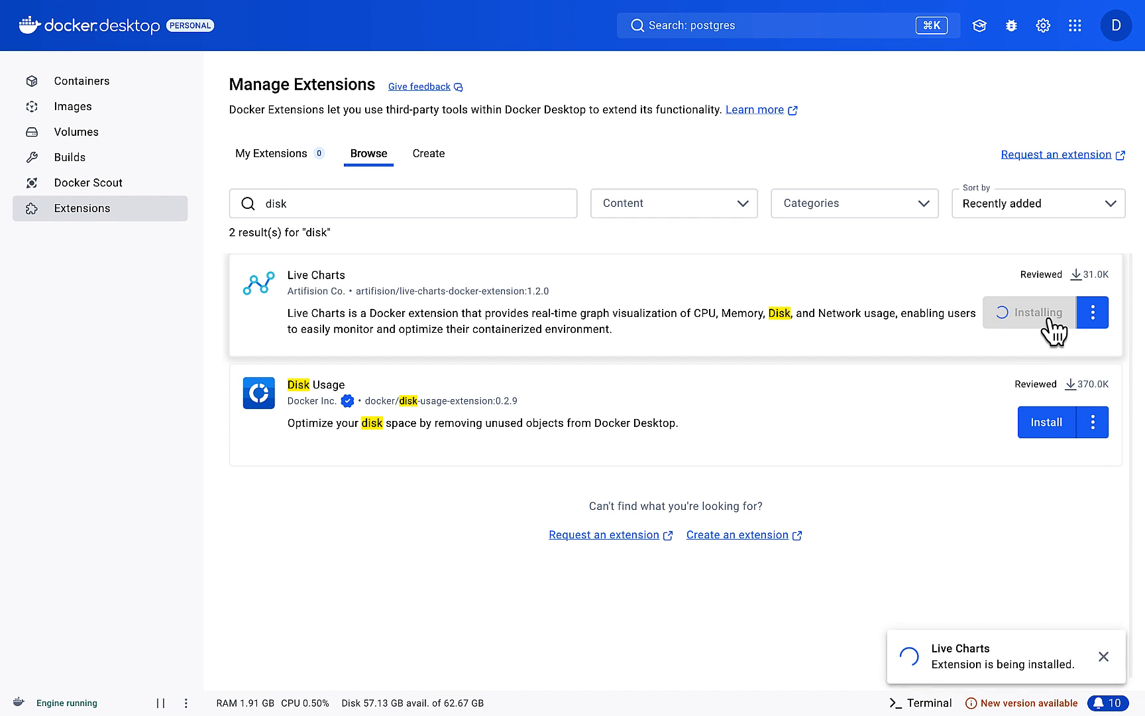
click(1051, 426)
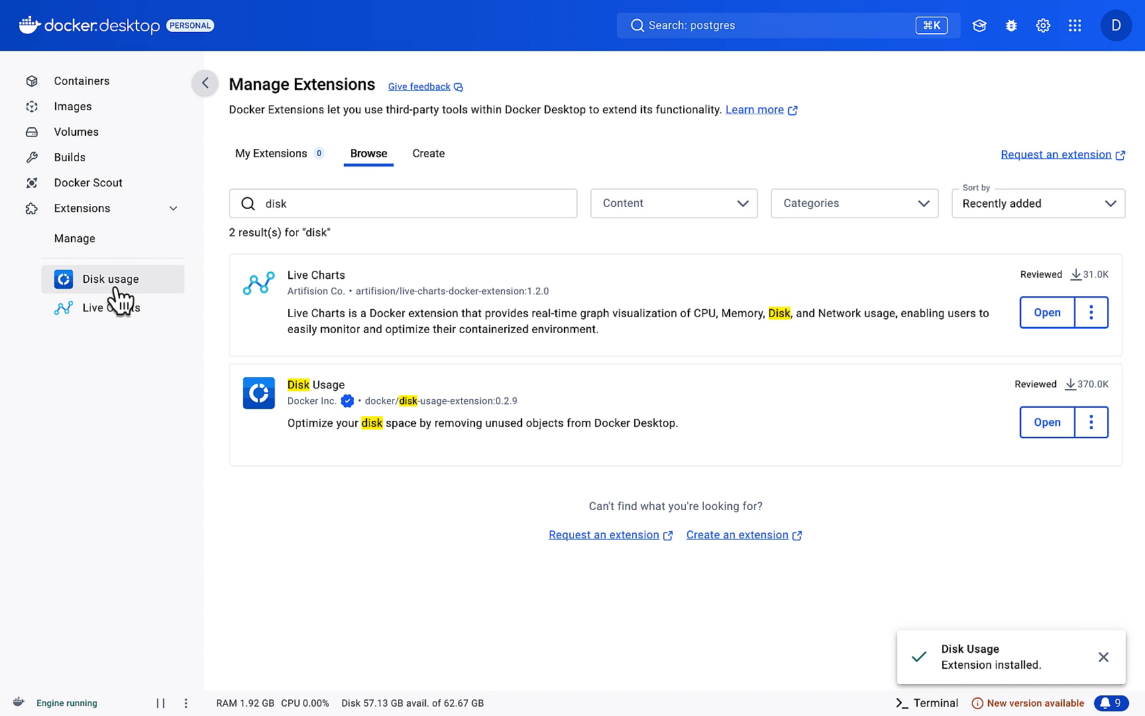
Step: View the Disk Usage breakdown and the Live Charts resource graphs
click(119, 299)
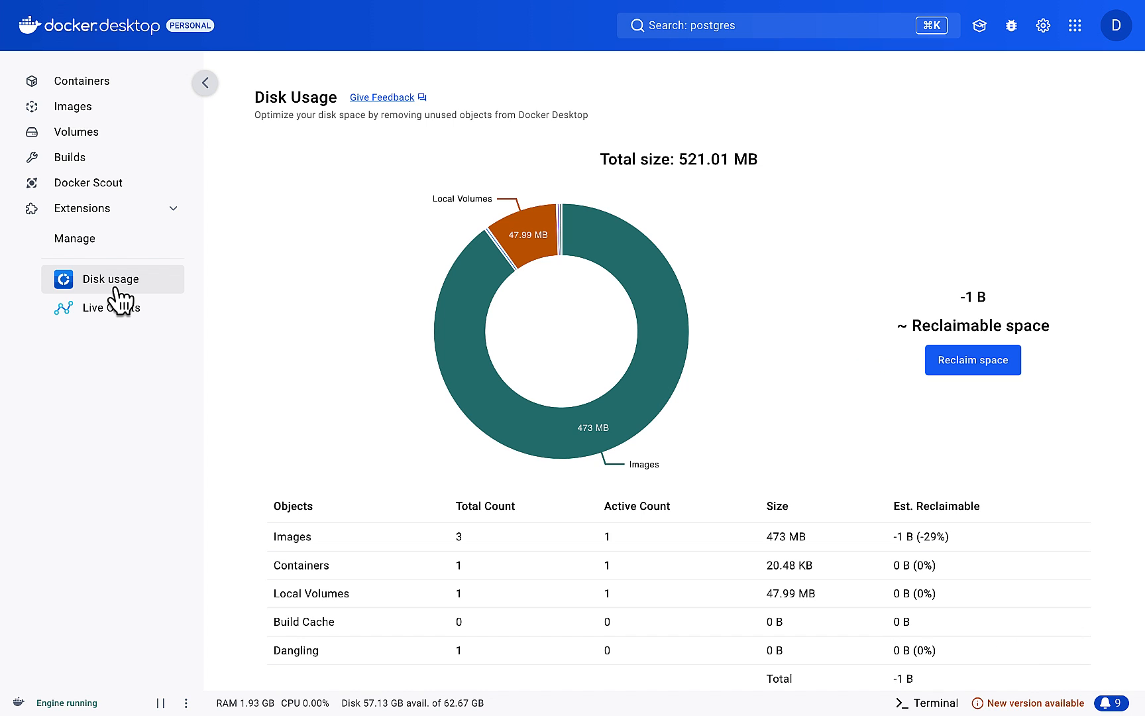
click(114, 316)
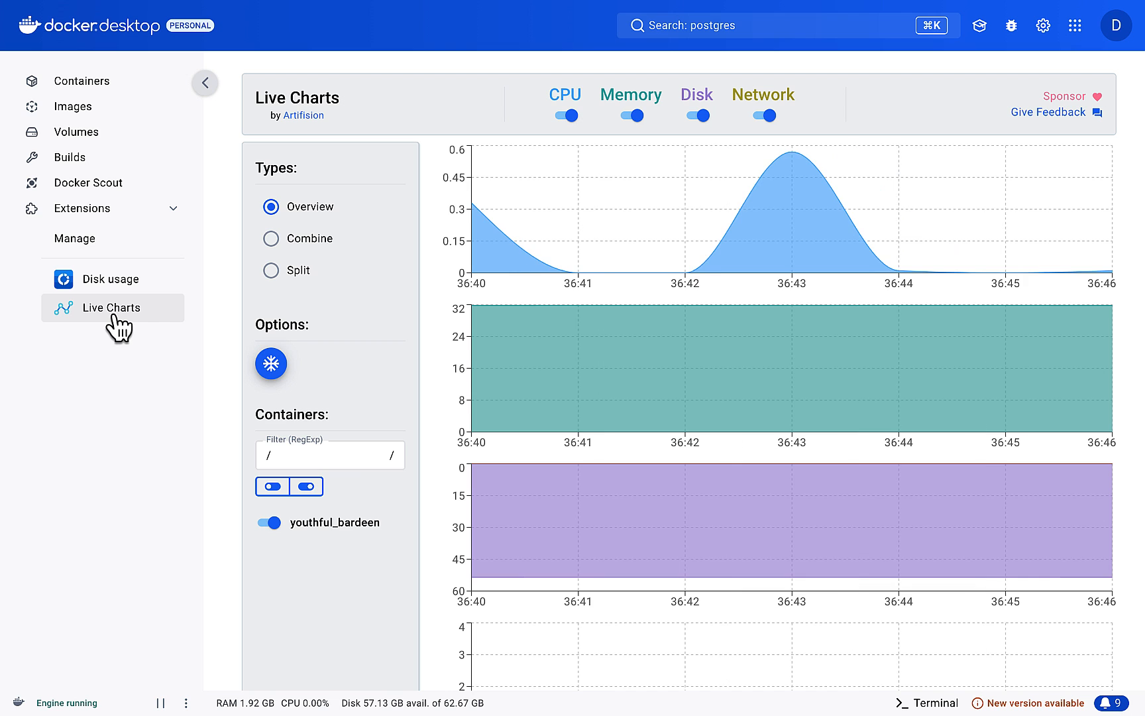
Step: Search the extension catalog for trivy and install the Aqua Trivy extension
click(95, 239)
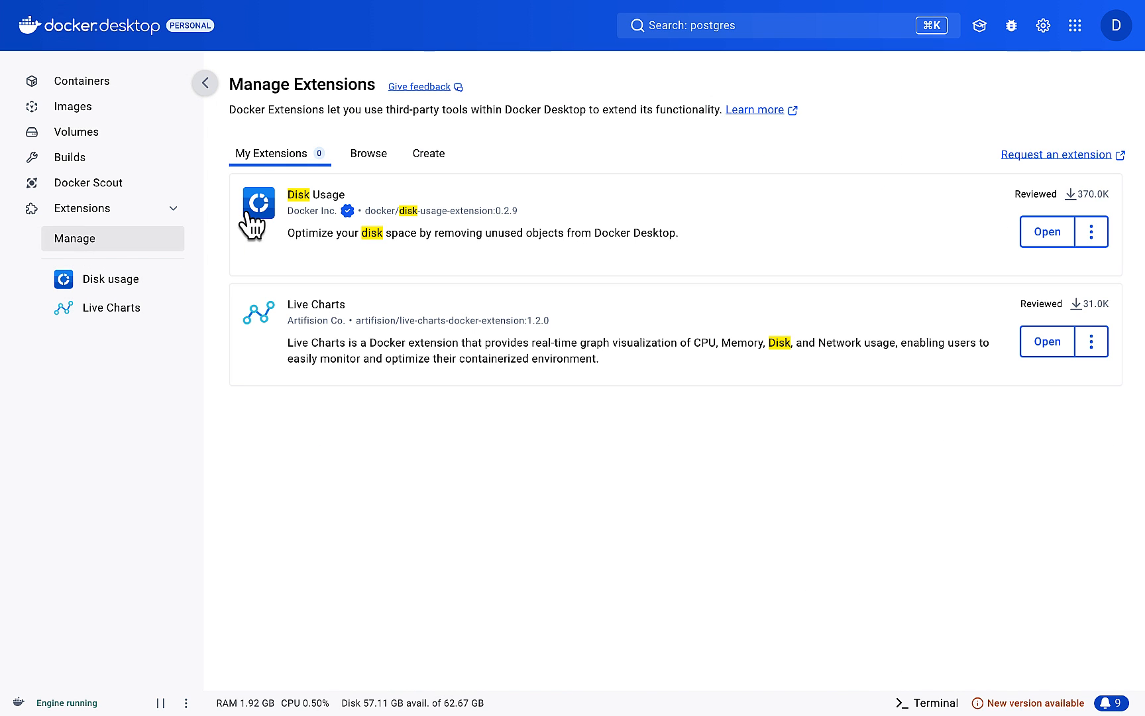
click(371, 160)
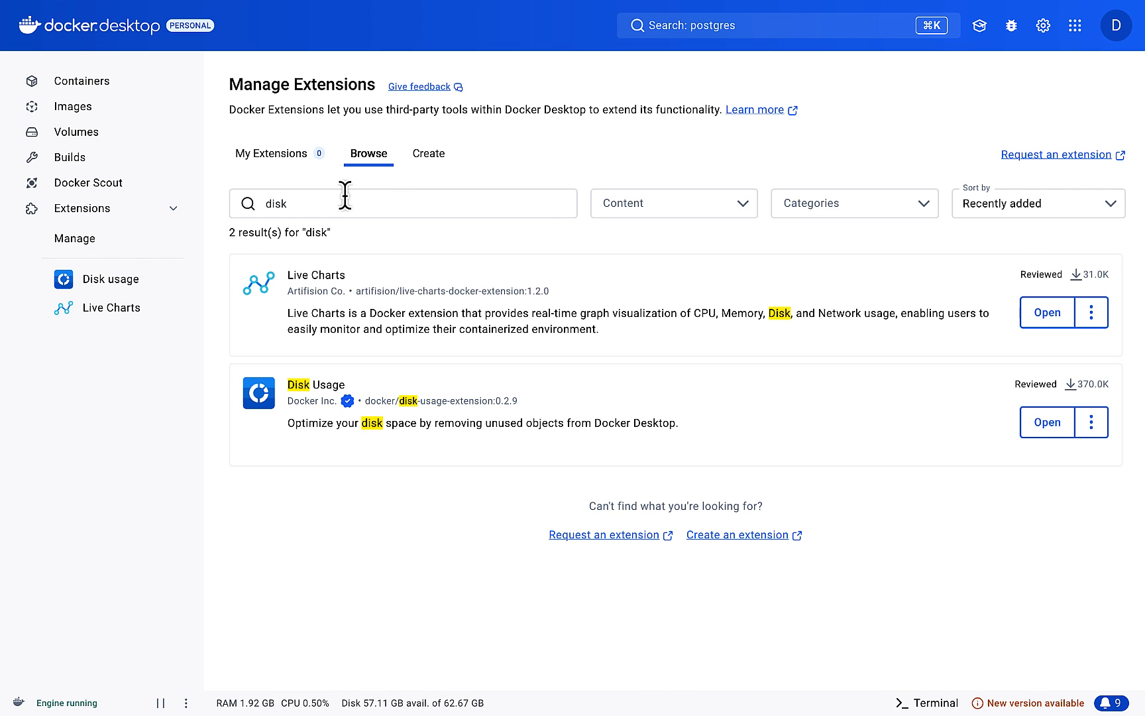
double_click(344, 204)
key(BackSpace)
text(trivy)
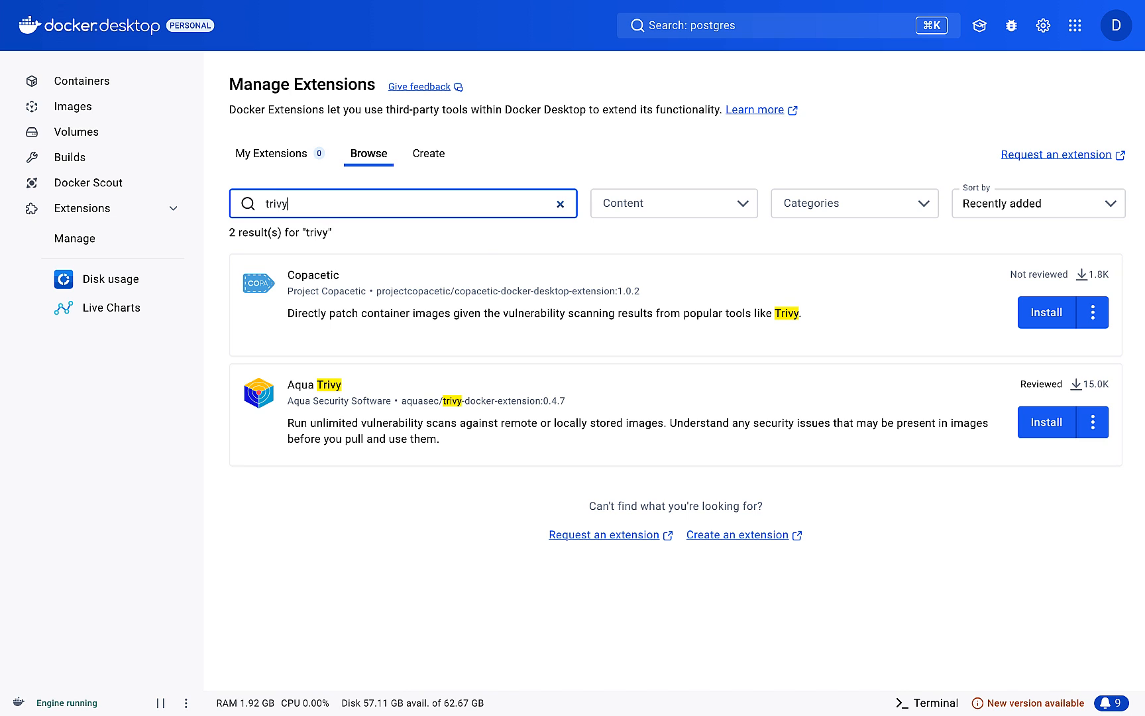
click(1053, 431)
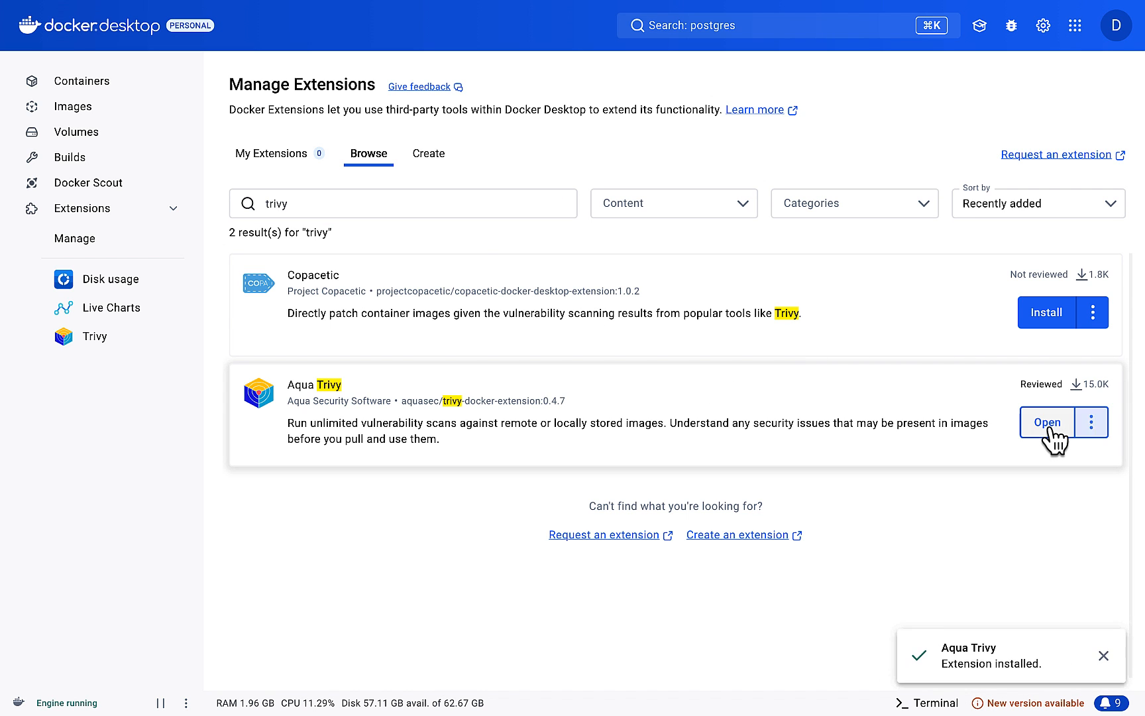
Step: Scan postgres:latest with Trivy, with the fixed-only vulnerability filter turned off, and expand the details of CVE-2023-24538
click(1053, 430)
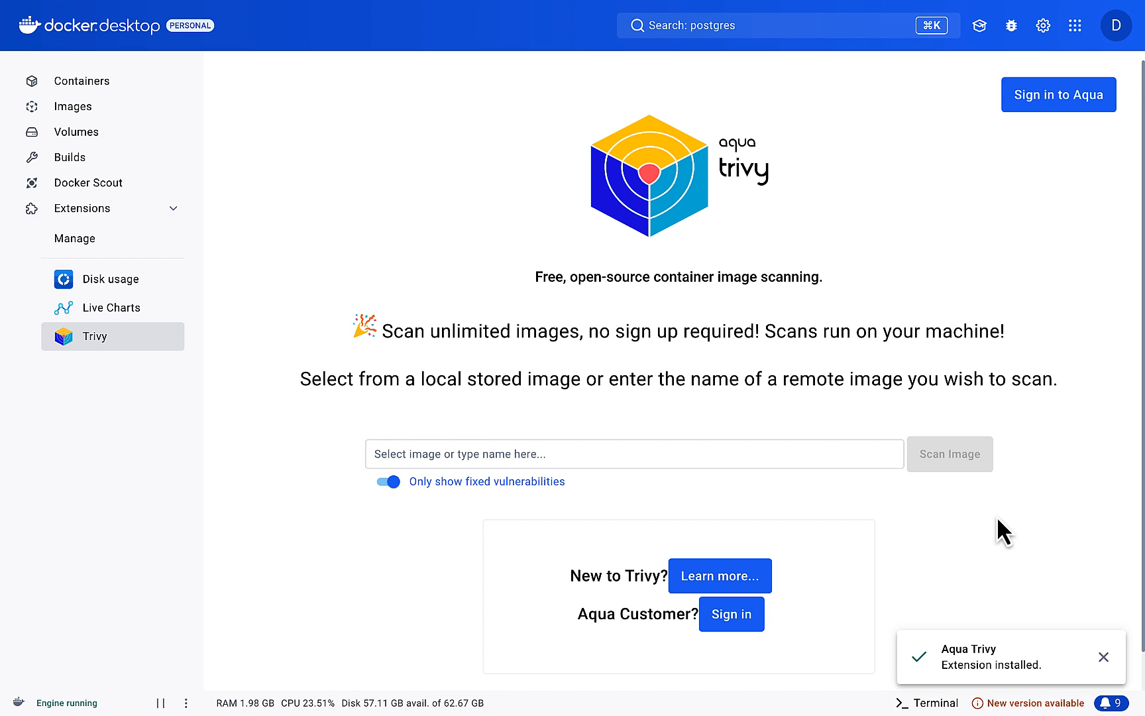
scroll(996, 516, down, 1)
click(388, 455)
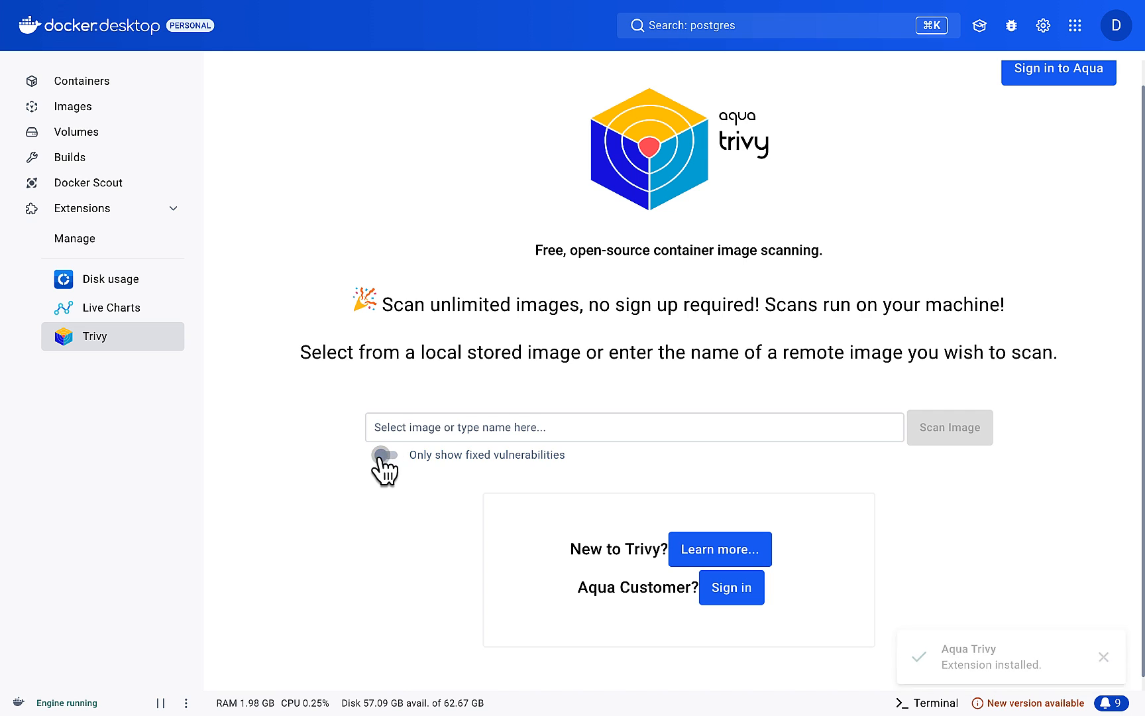
click(440, 429)
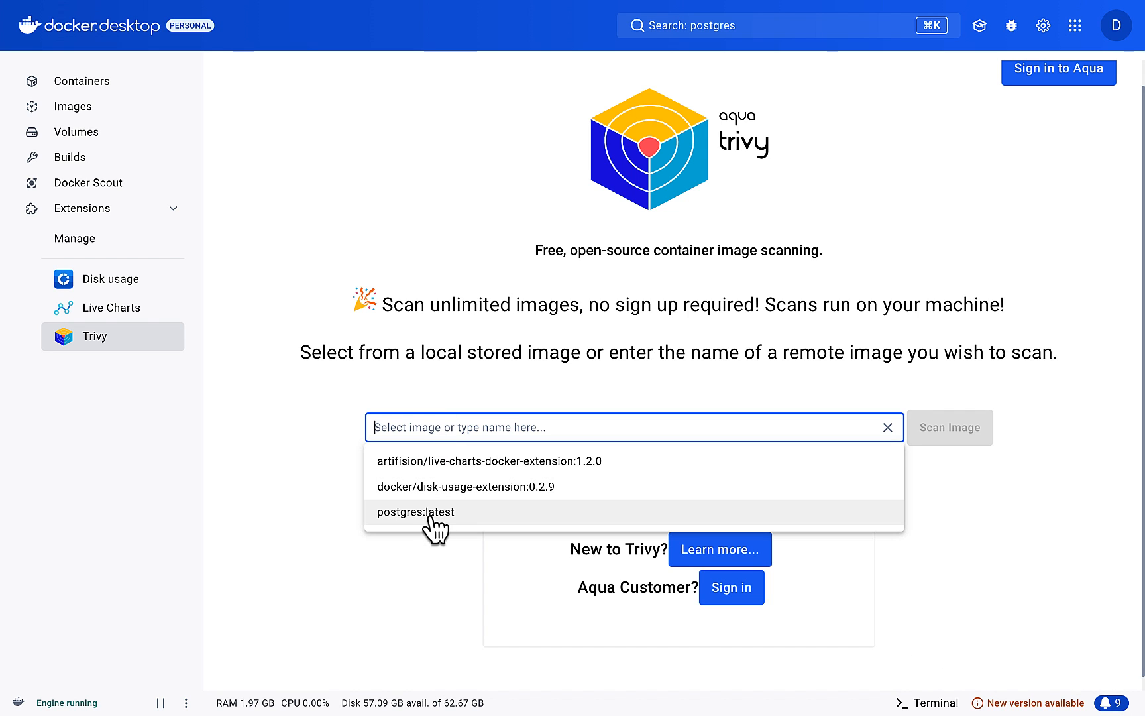
click(433, 515)
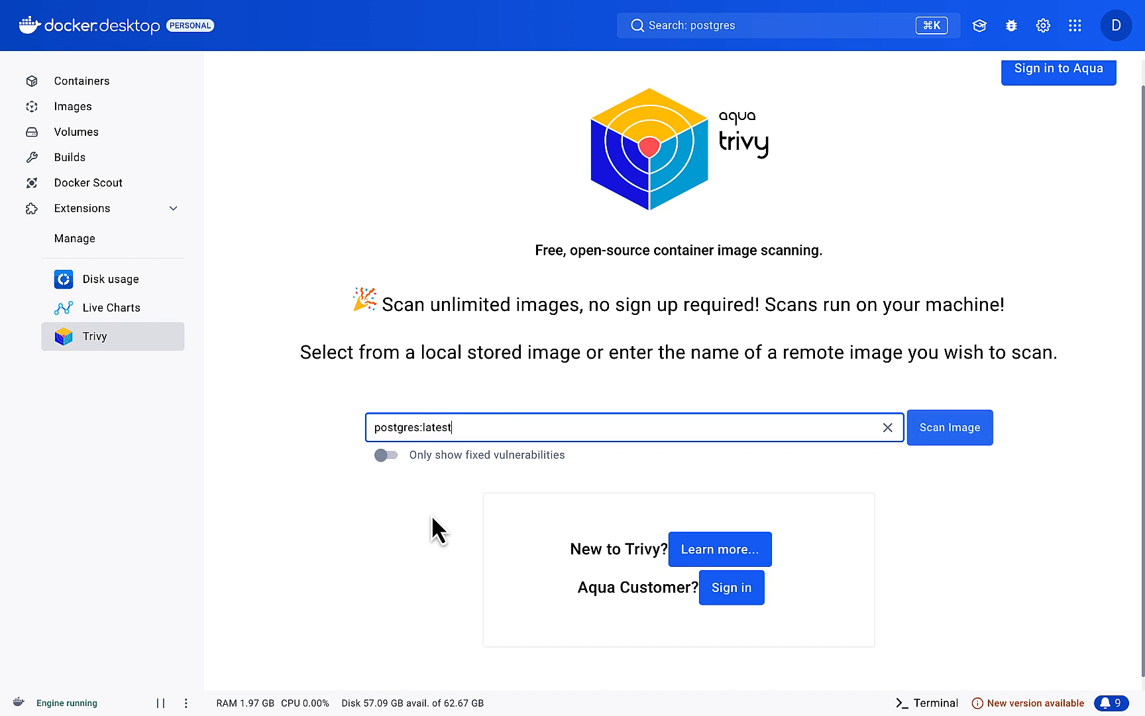
click(957, 431)
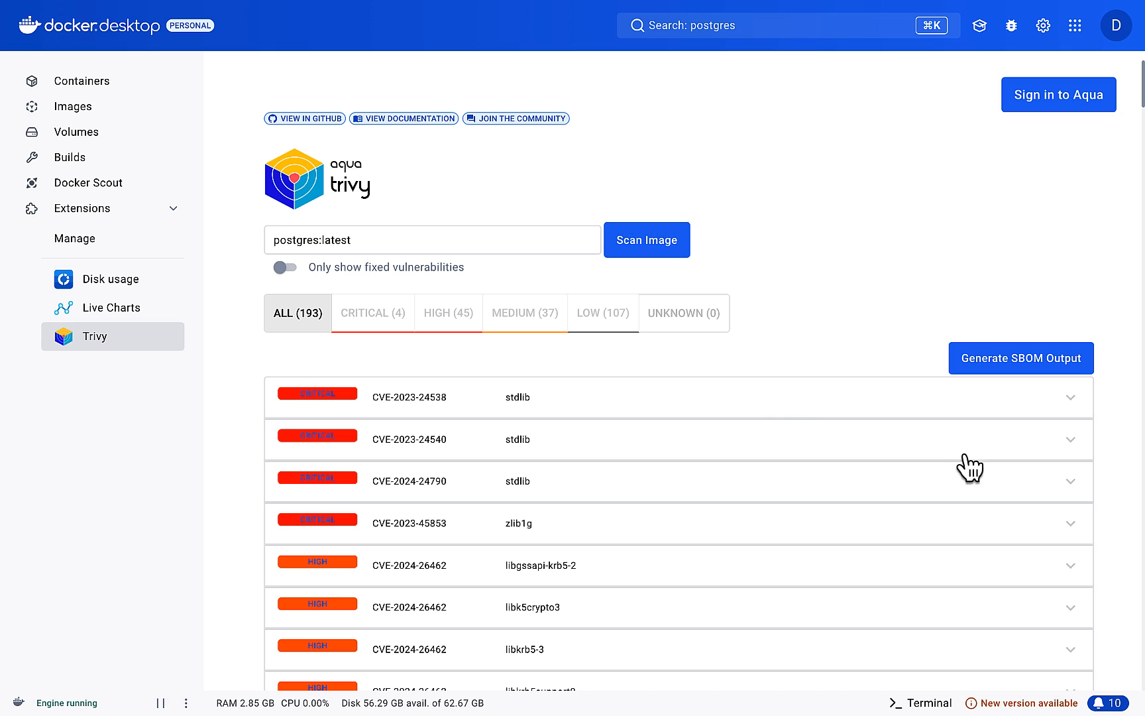
click(779, 415)
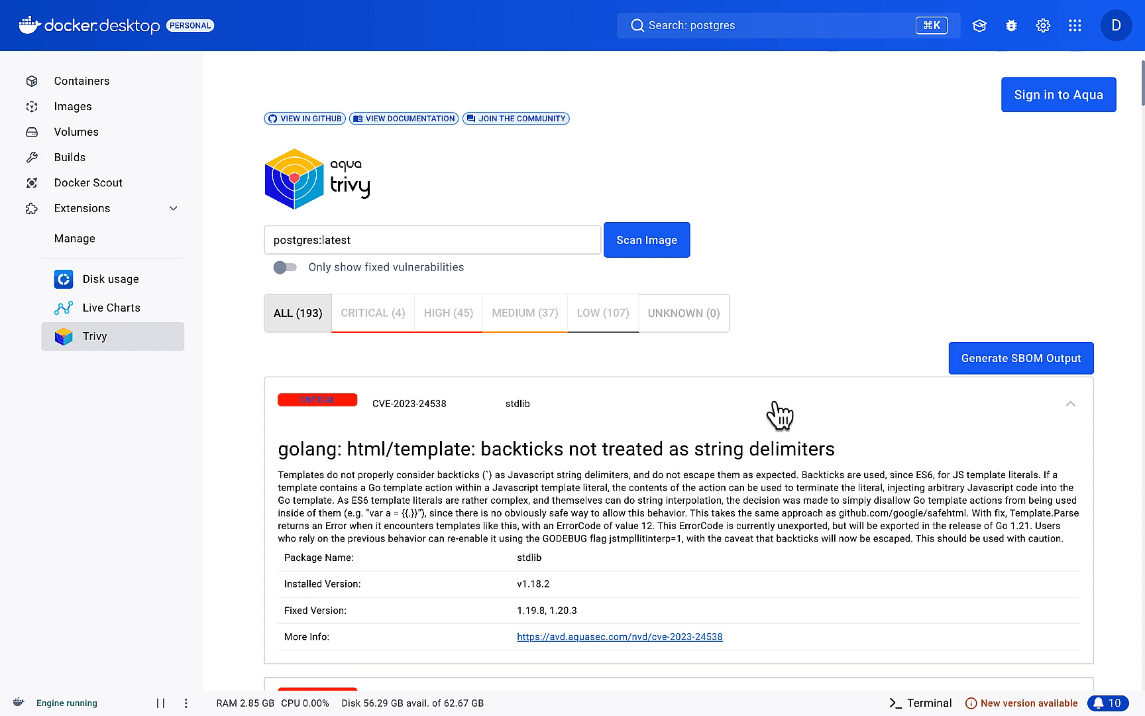
Step: Enable Kubernetes in the settings, apply the change with a restart, install the cluster, and close the settings
click(1044, 28)
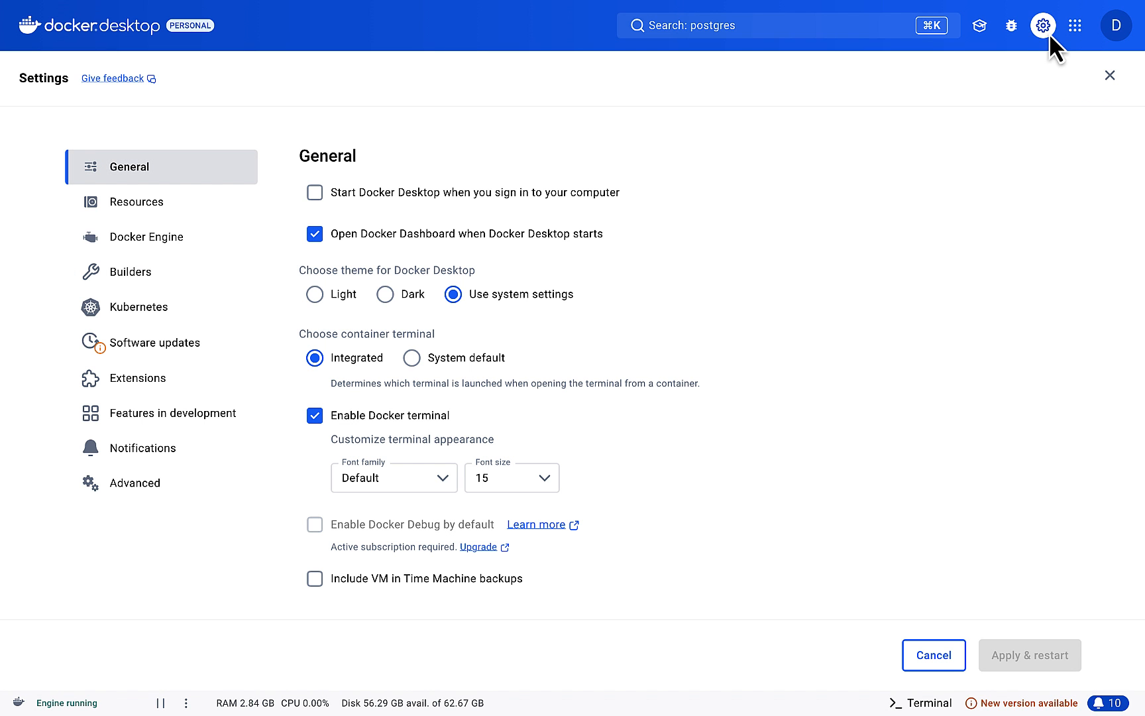
click(147, 306)
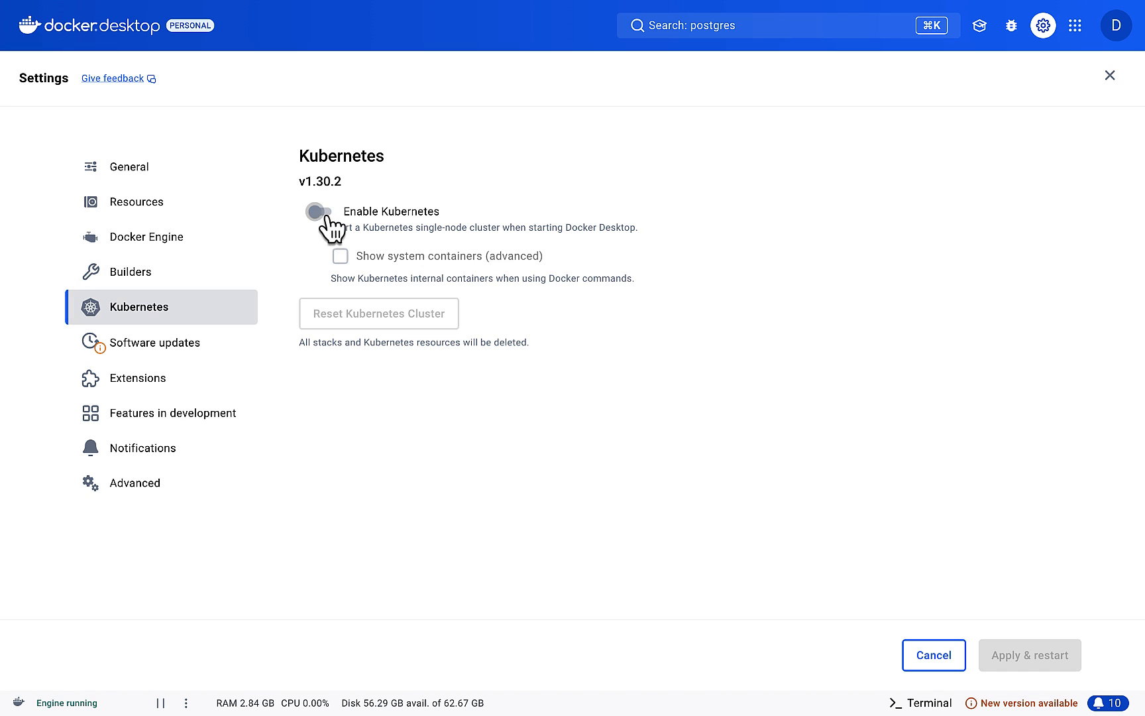
click(318, 211)
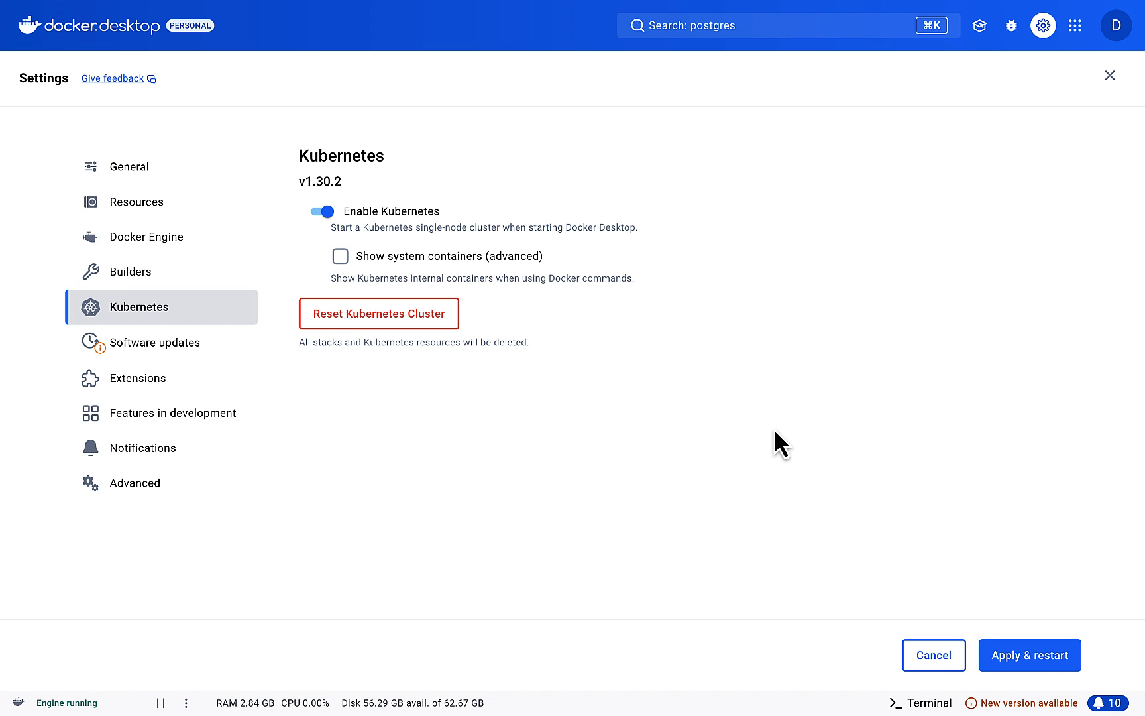
click(1044, 654)
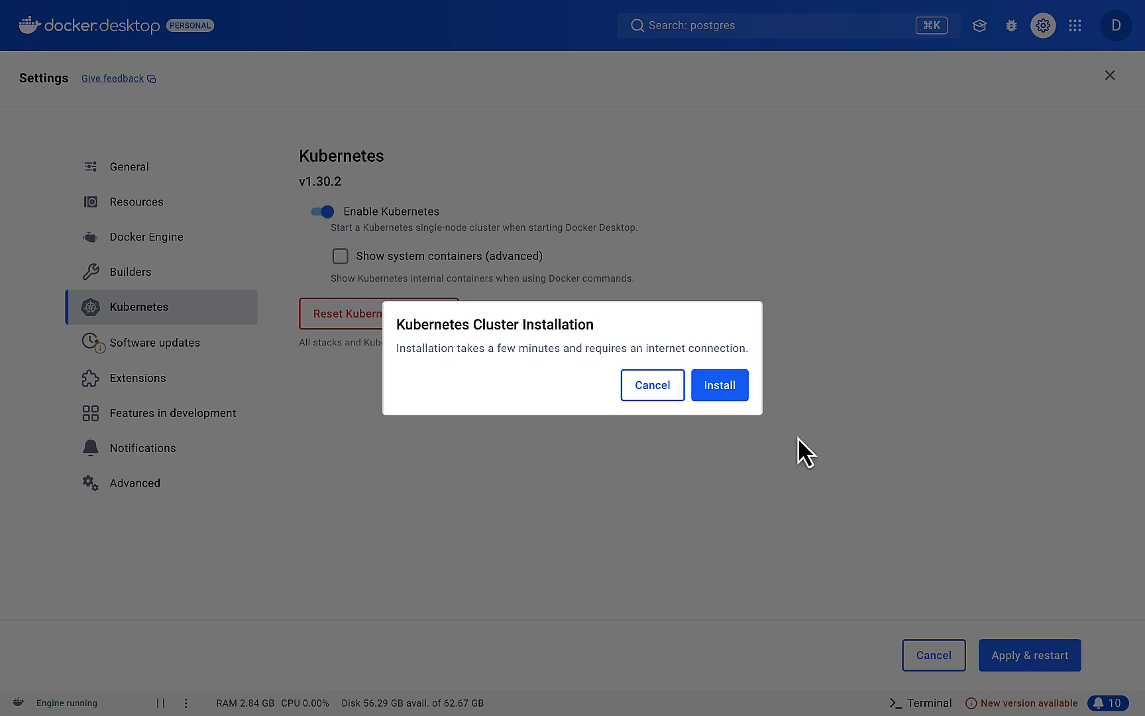
click(730, 396)
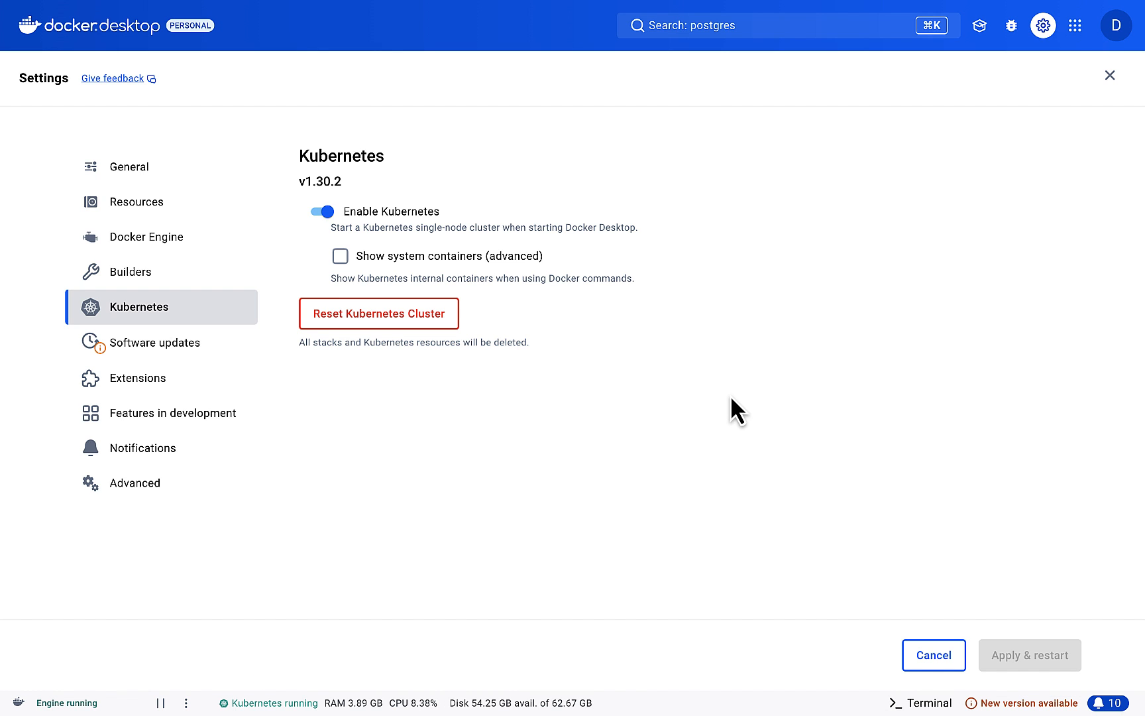
click(1110, 75)
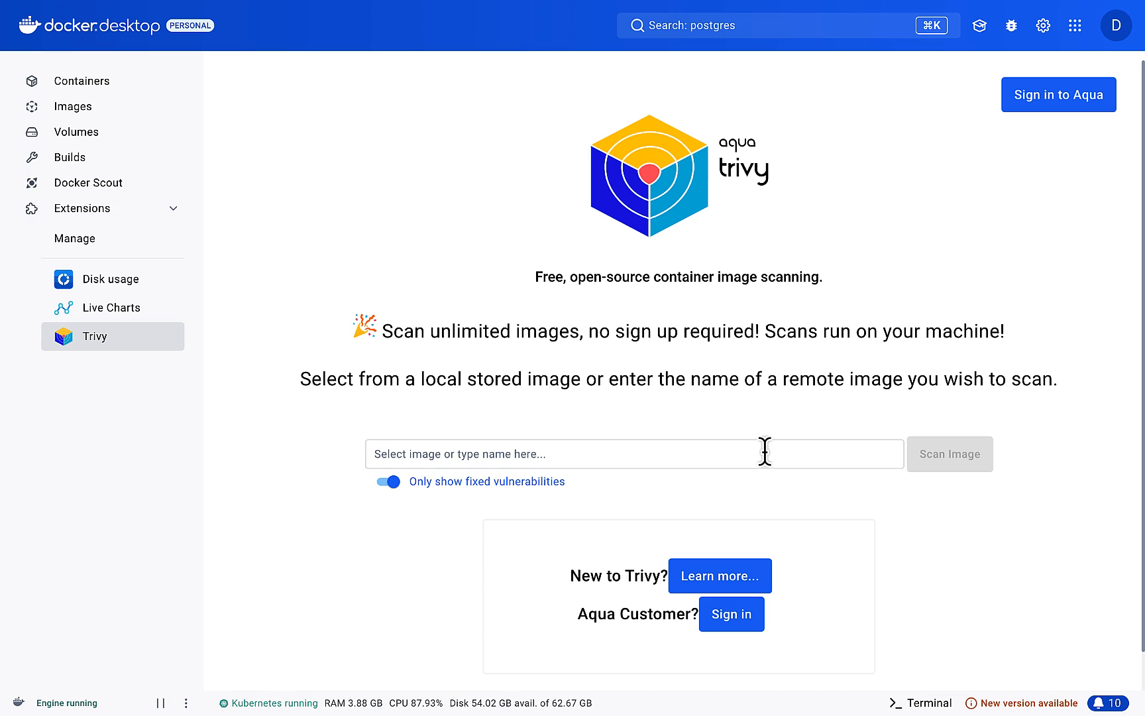
Step: Open the integrated terminal and run kubectl without arguments to print its help
click(916, 704)
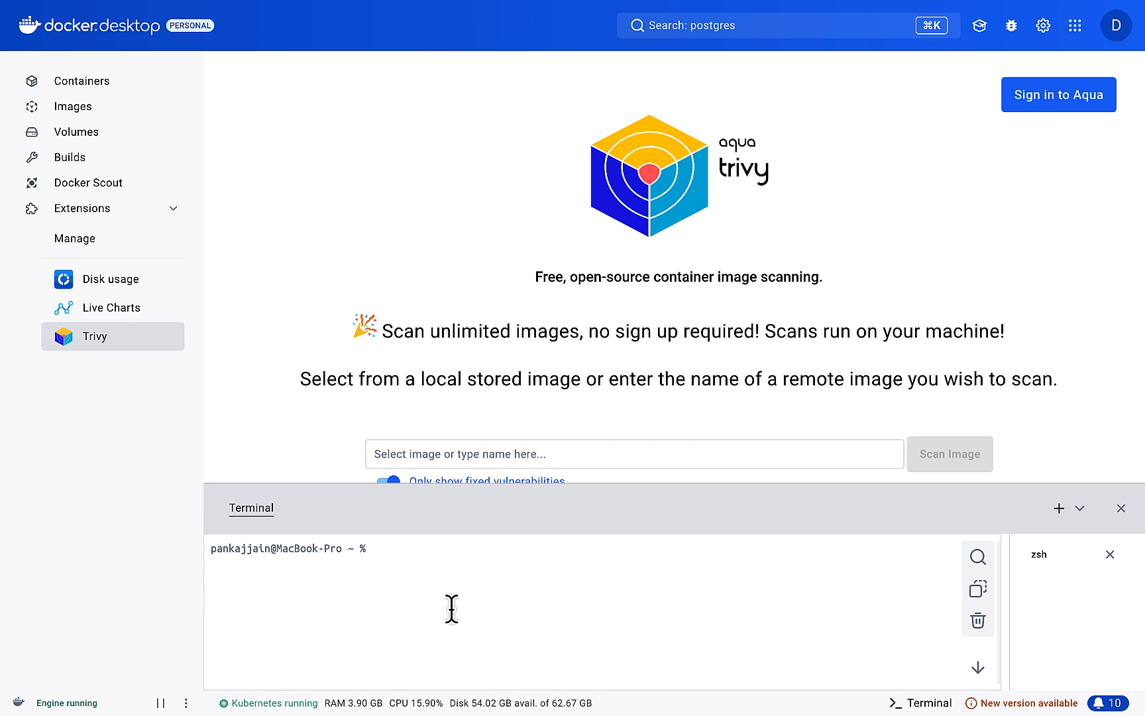
text(kubectl)
key(Return)
Step: List the running containers in the terminal with docker ps
key(Return)
key(Return)
key(Return)
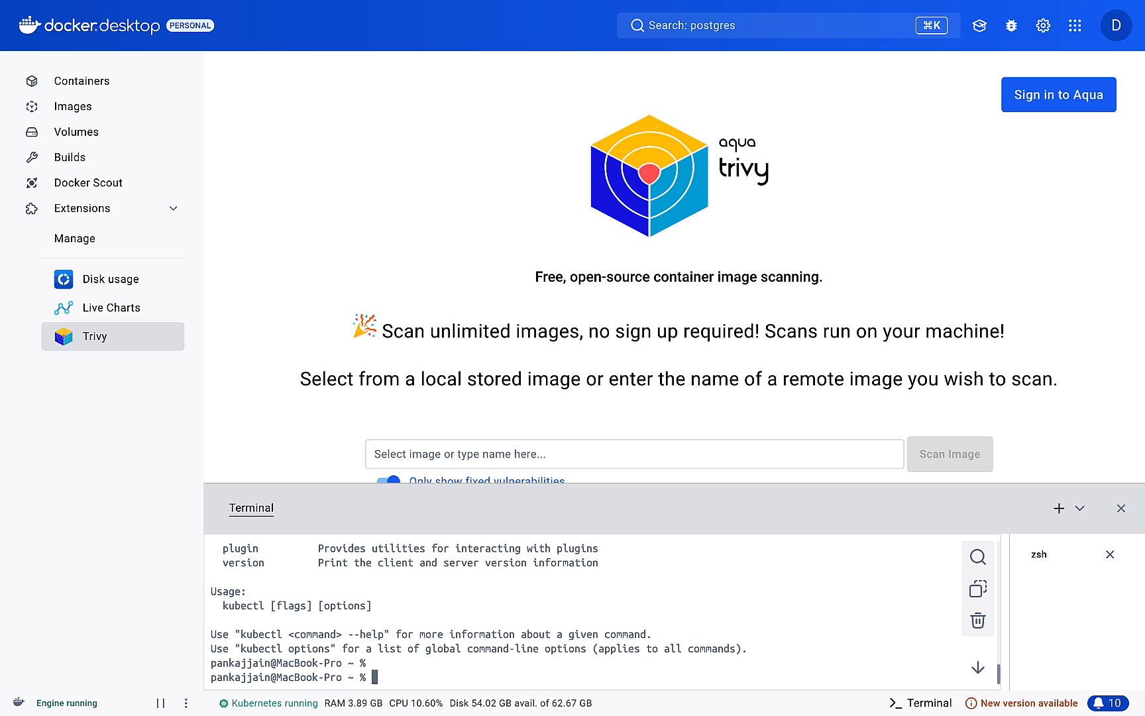
text(docker ps)
key(Return)
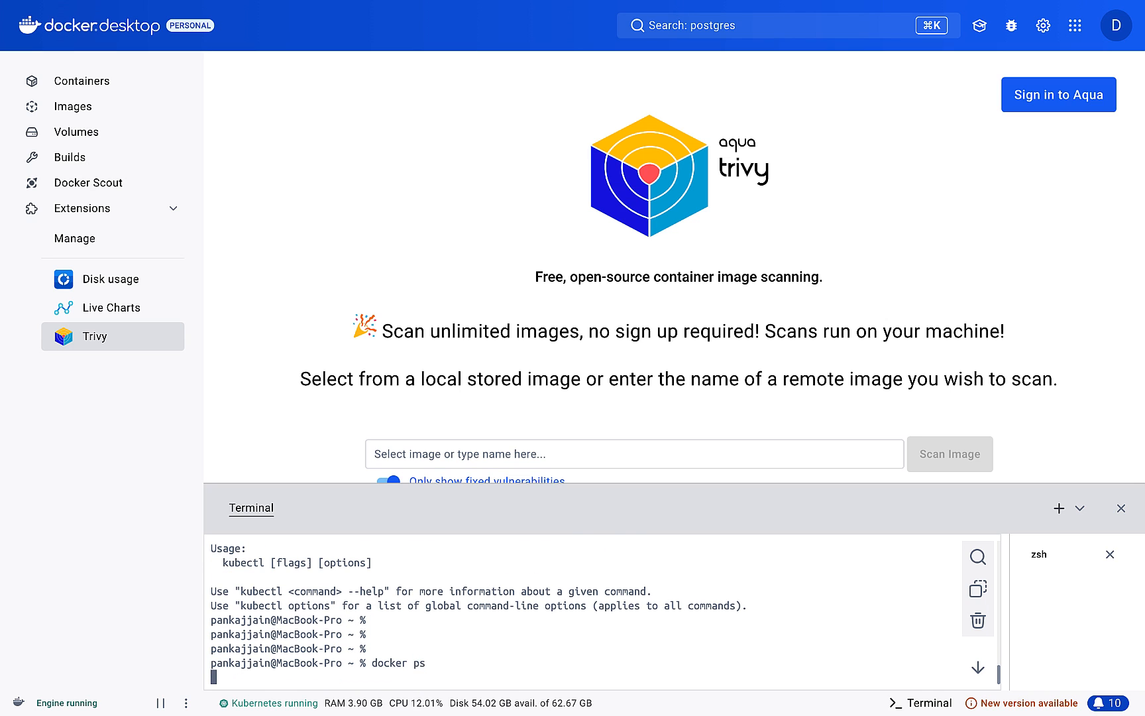